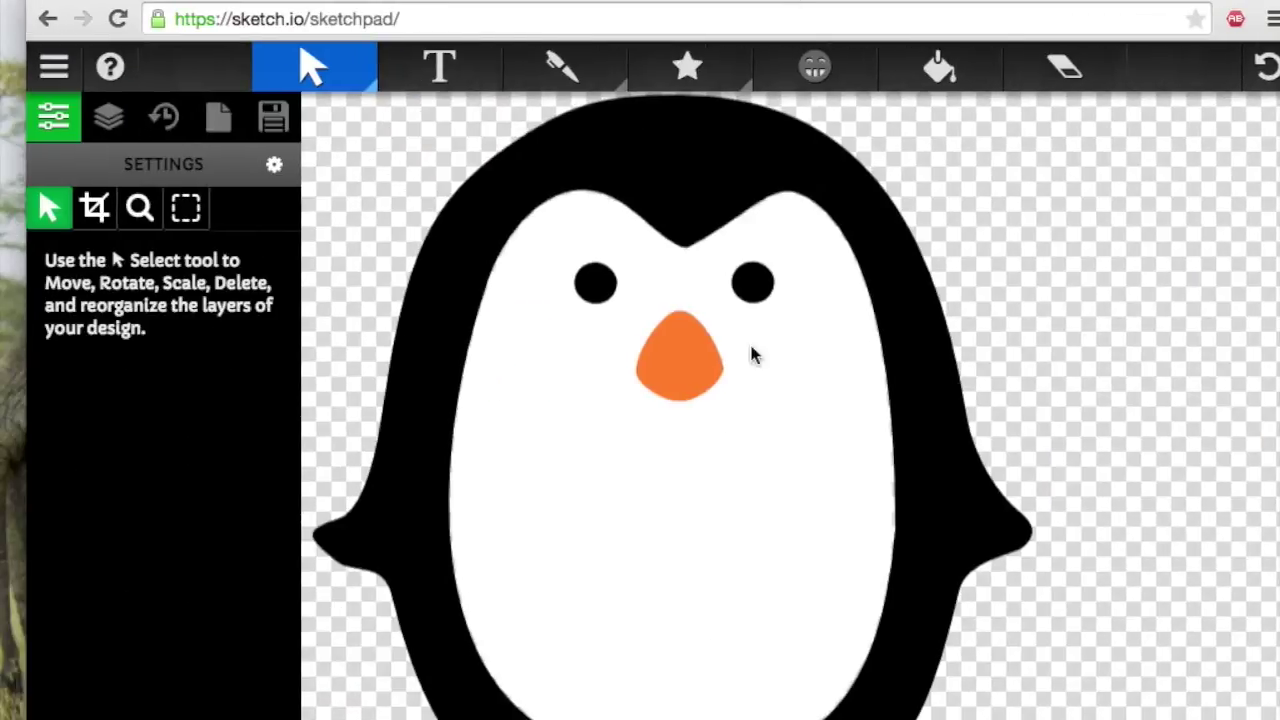
Scale the penguin image down and move it up so that more of its body fits on the canvas.
{"action": "left_click", "coordinate": [453, 345]}
{"action": "left_click_drag", "start_coordinate": [974, 97], "coordinate": [717, 303]}
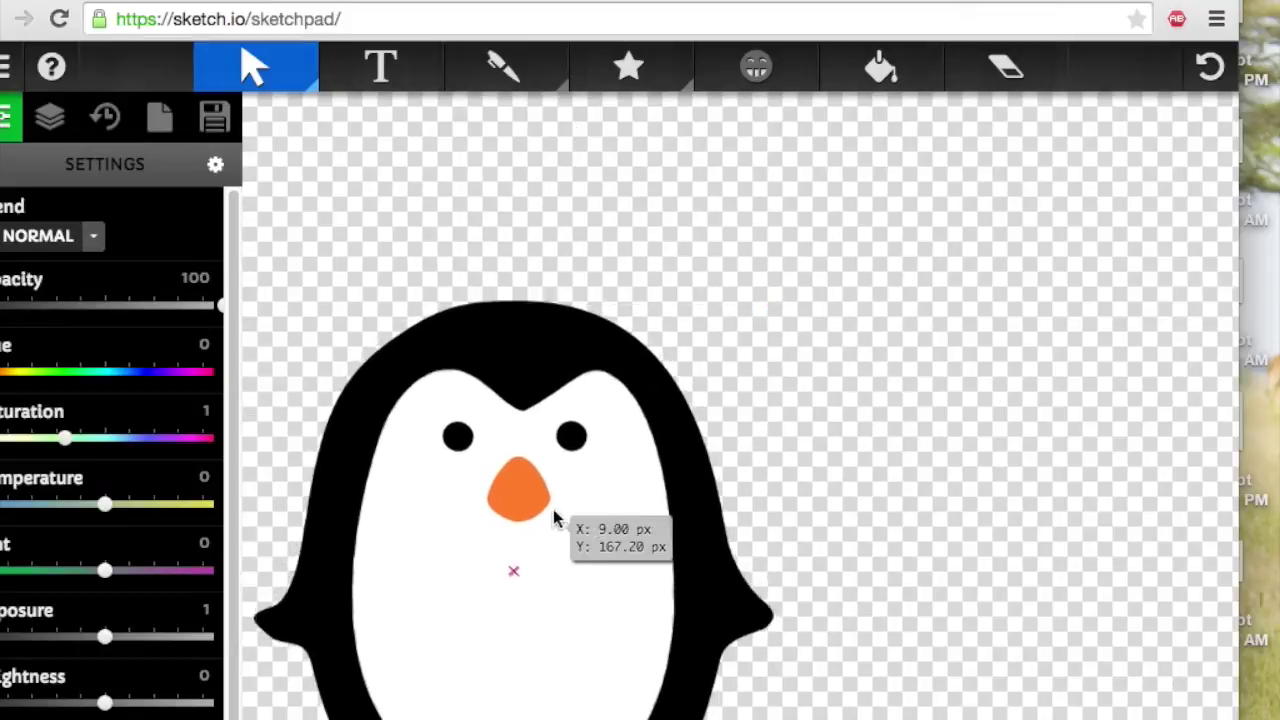
{"action": "left_click_drag", "start_coordinate": [554, 523], "coordinate": [554, 420]}
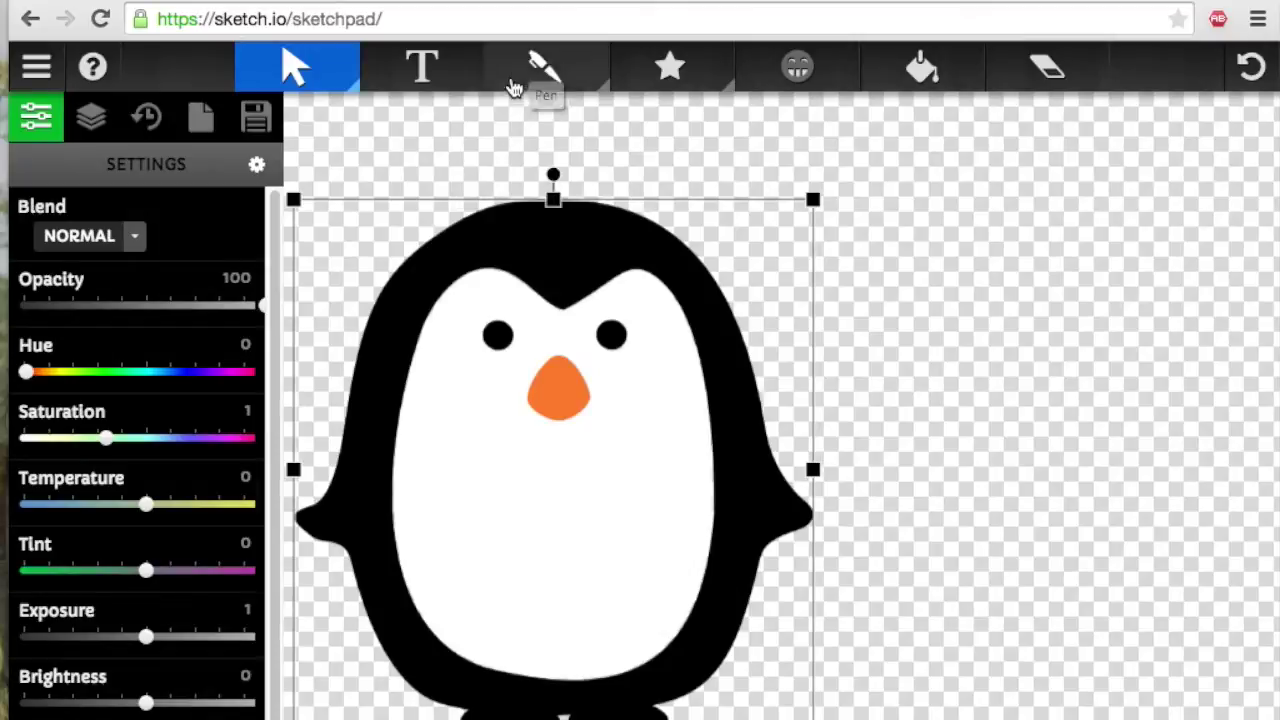
Start a Line path at the penguin's left flipper tip and trace the body edge up to the top of the head.
{"action": "left_click", "coordinate": [548, 68]}
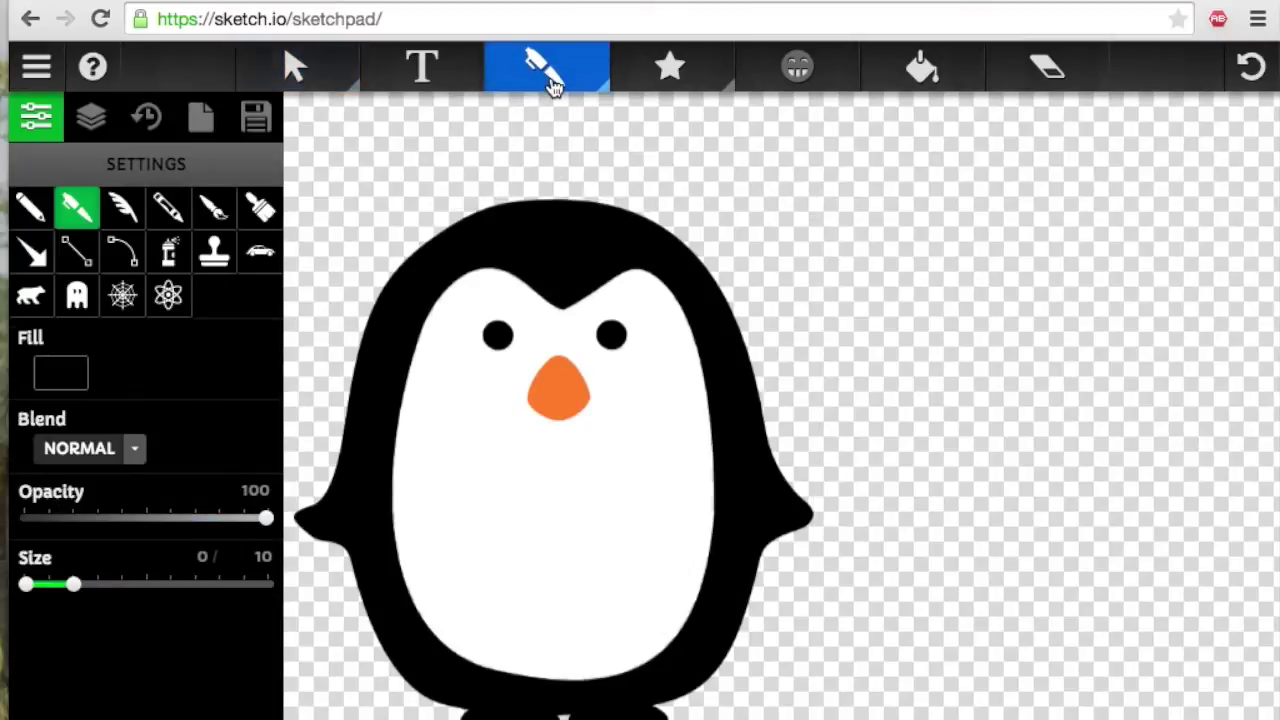
{"action": "left_click", "coordinate": [75, 270]}
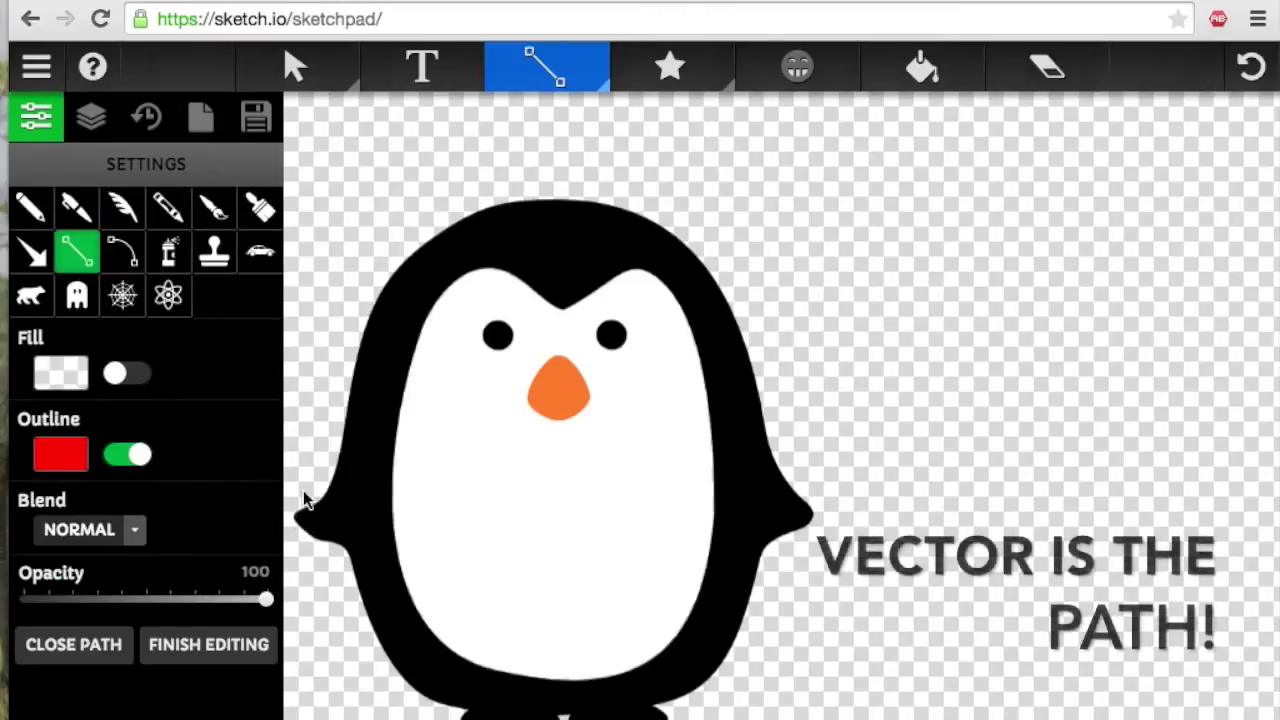
{"action": "left_click_drag", "start_coordinate": [811, 160], "coordinate": [952, 380]}
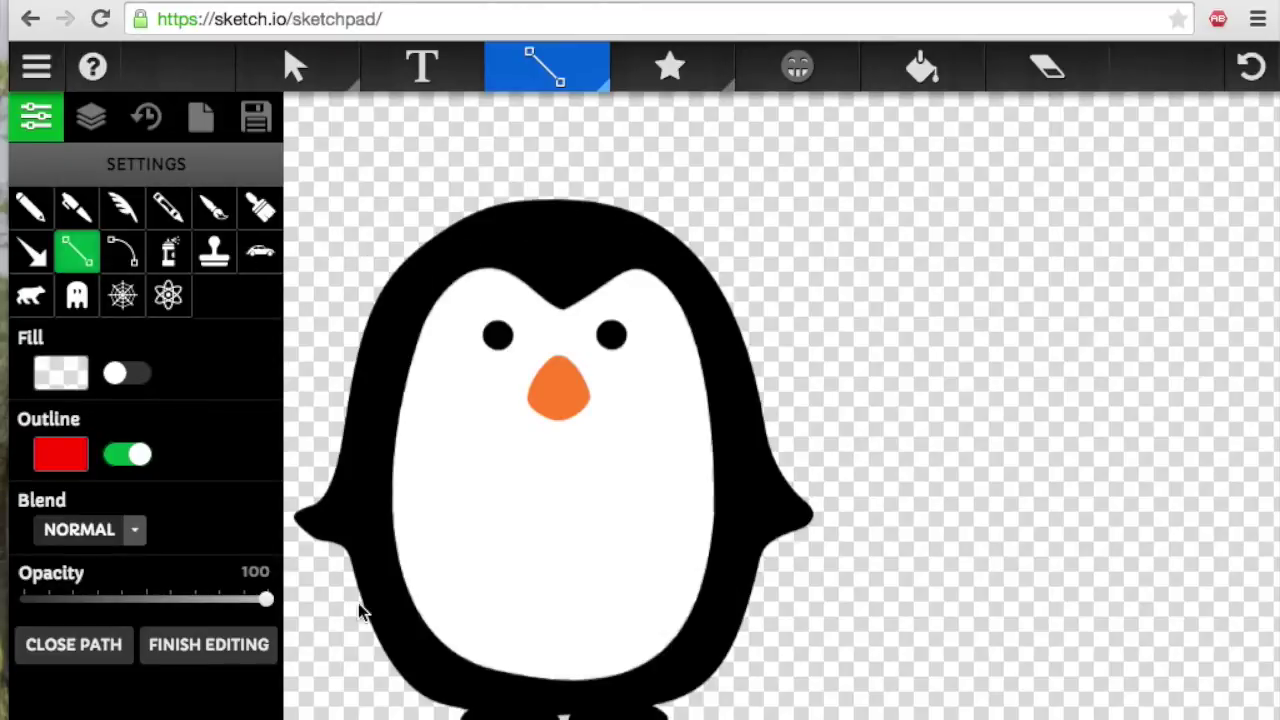
{"action": "left_click", "coordinate": [296, 516]}
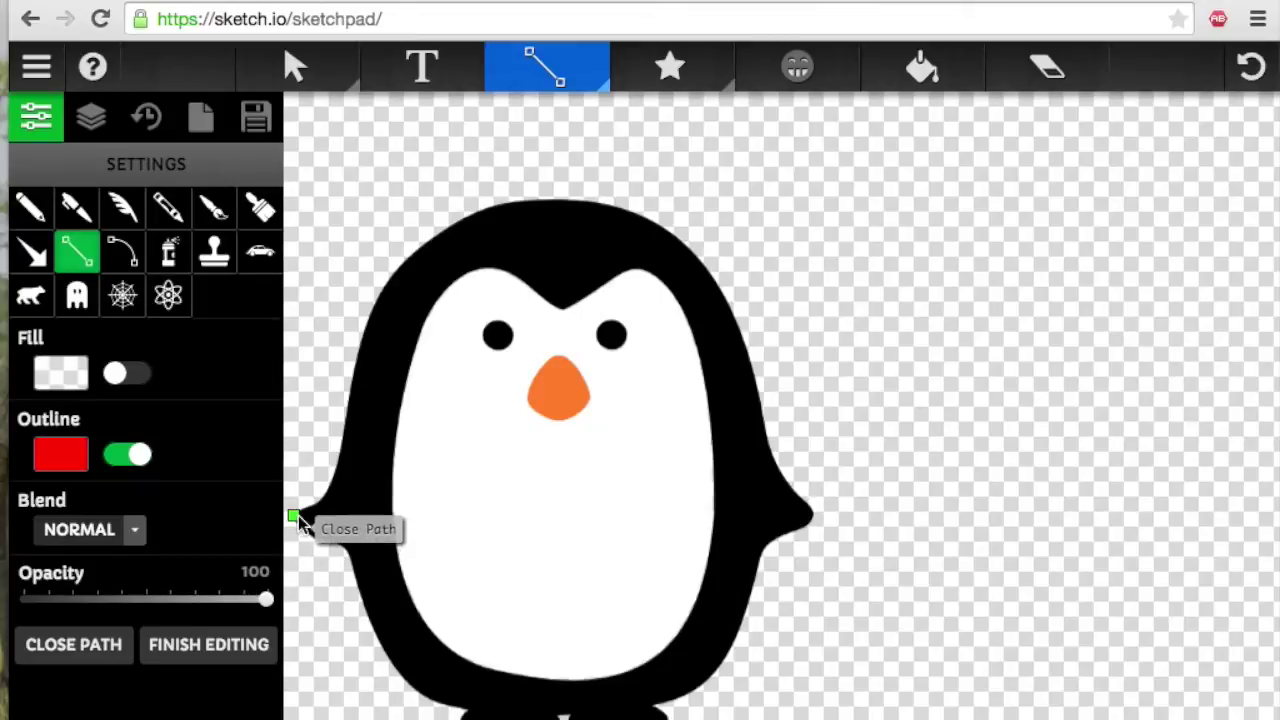
{"action": "left_click", "coordinate": [321, 498]}
{"action": "left_click", "coordinate": [339, 462]}
{"action": "left_click", "coordinate": [347, 407]}
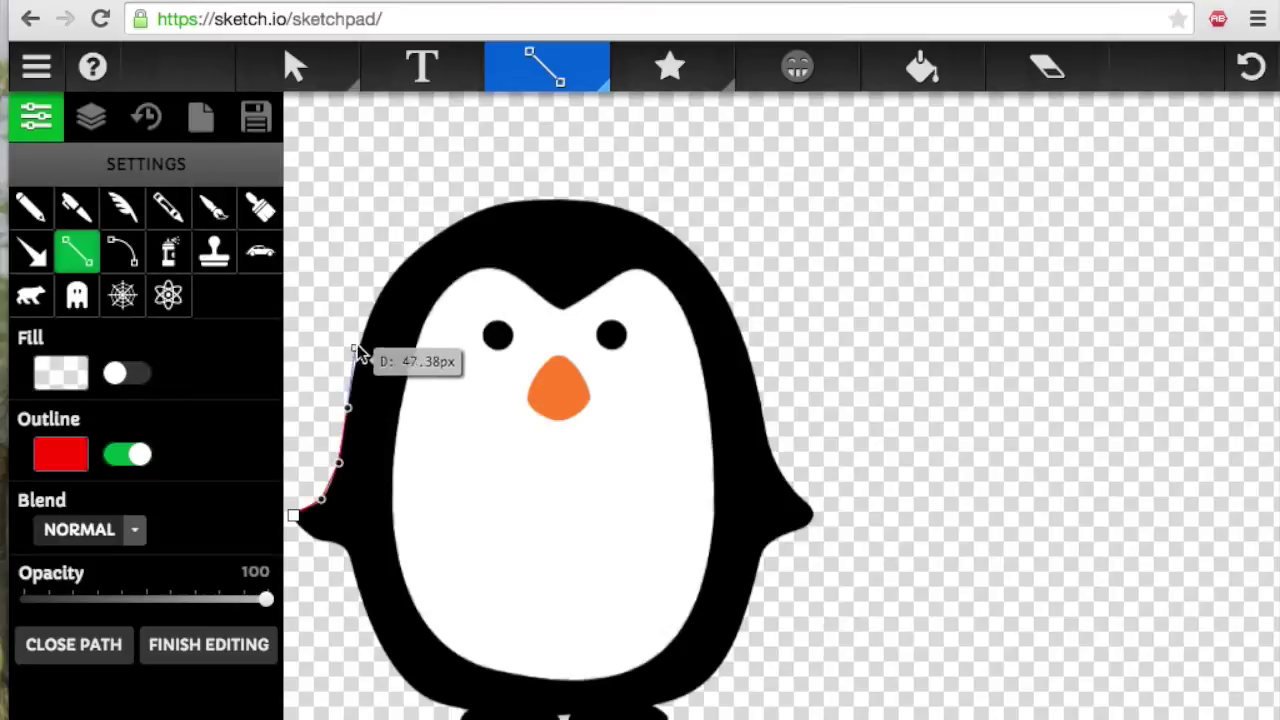
{"action": "left_click", "coordinate": [361, 344]}
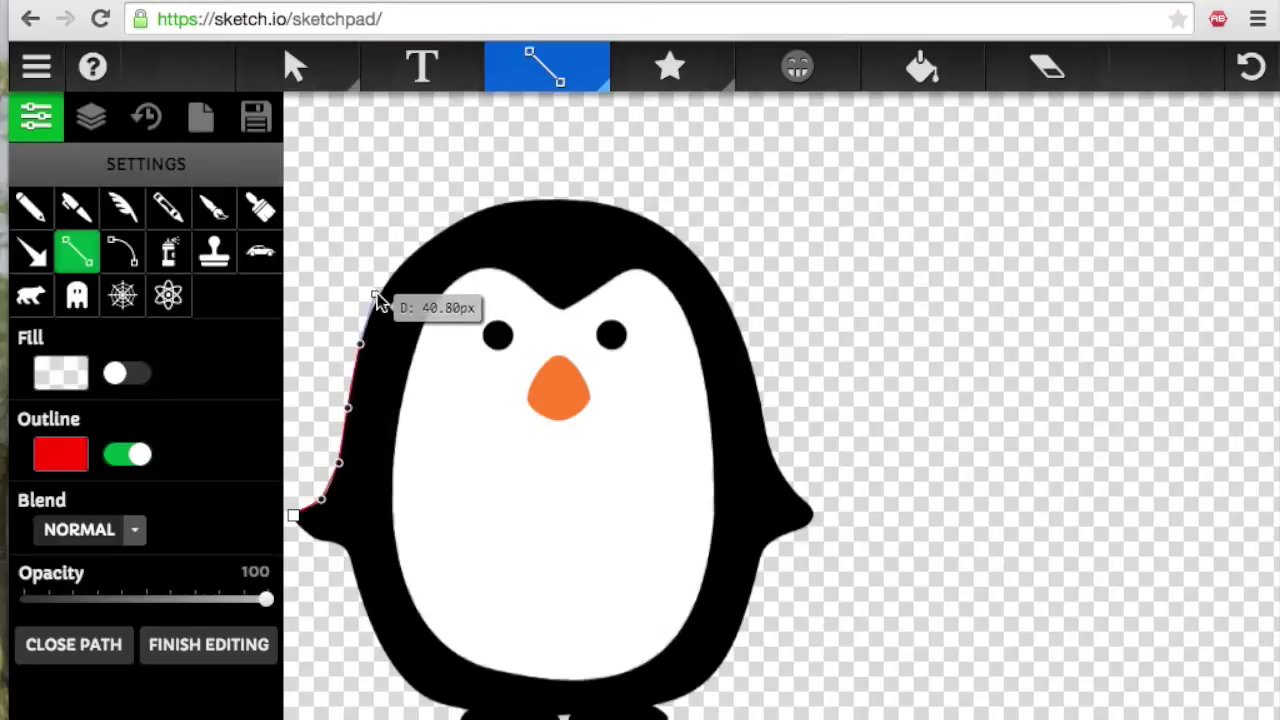
{"action": "left_click", "coordinate": [380, 296]}
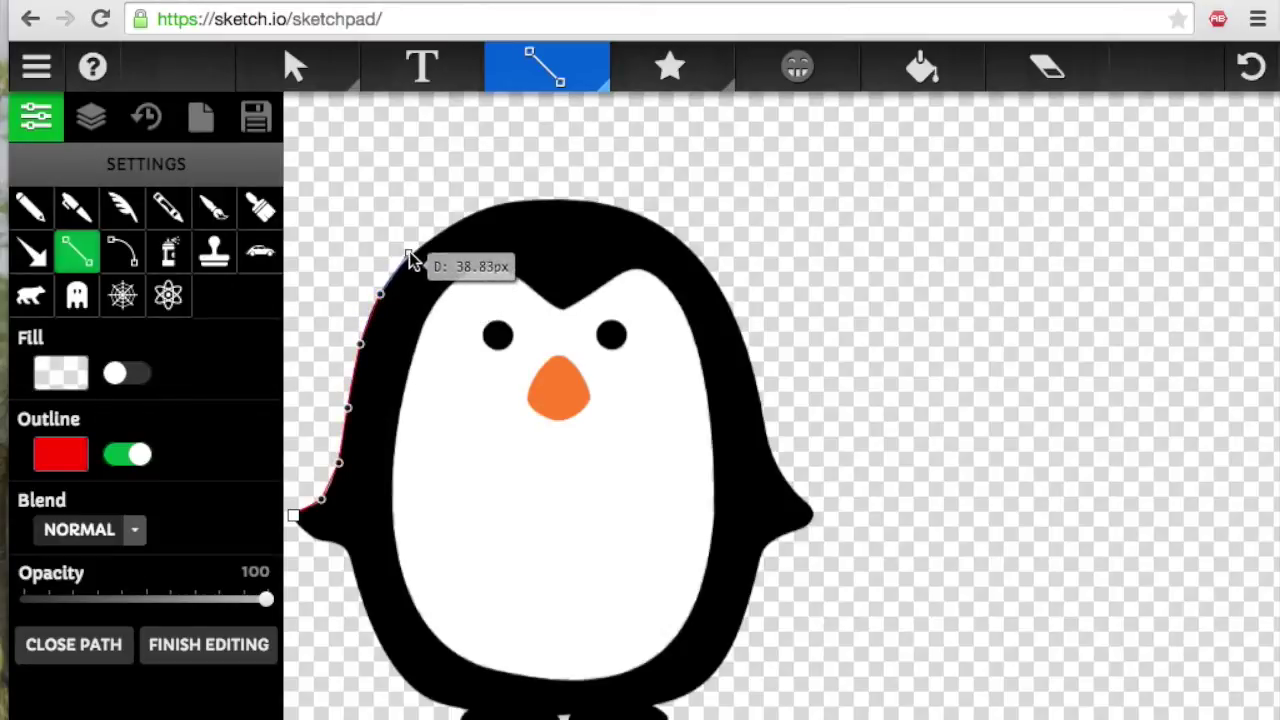
{"action": "left_click", "coordinate": [413, 251]}
{"action": "left_click", "coordinate": [447, 226]}
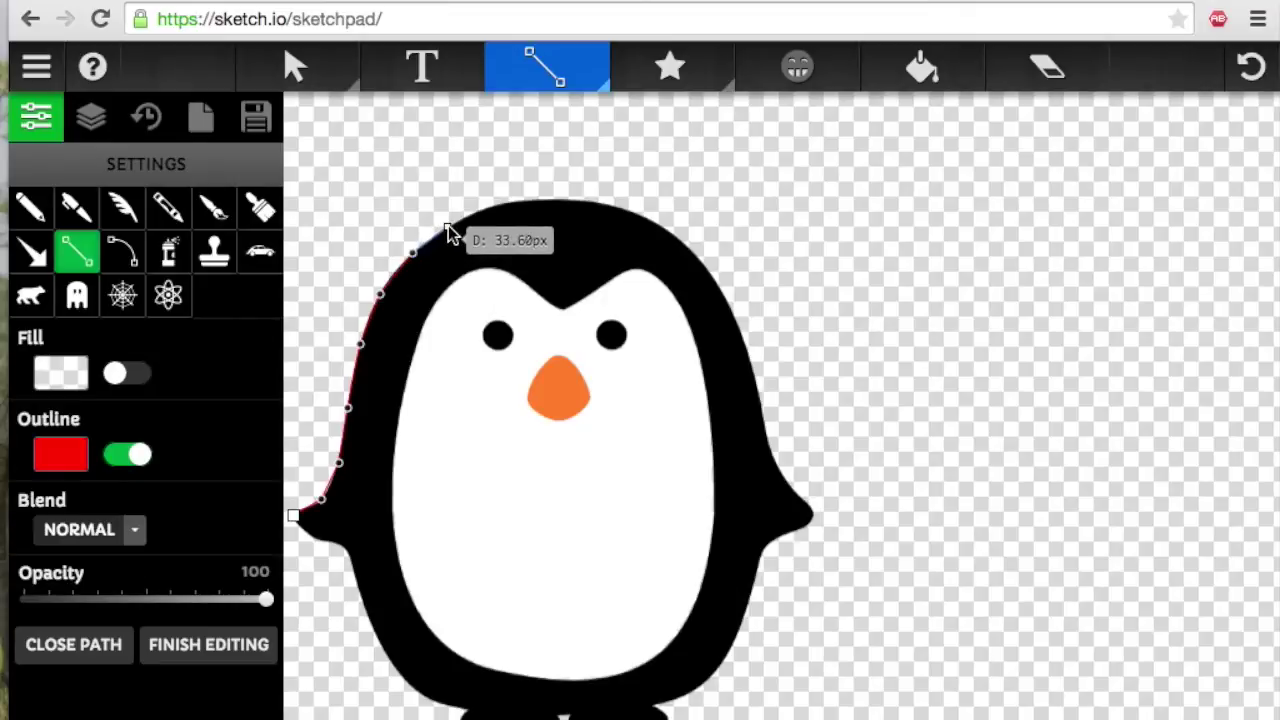
{"action": "left_click", "coordinate": [501, 203]}
{"action": "left_click", "coordinate": [554, 199]}
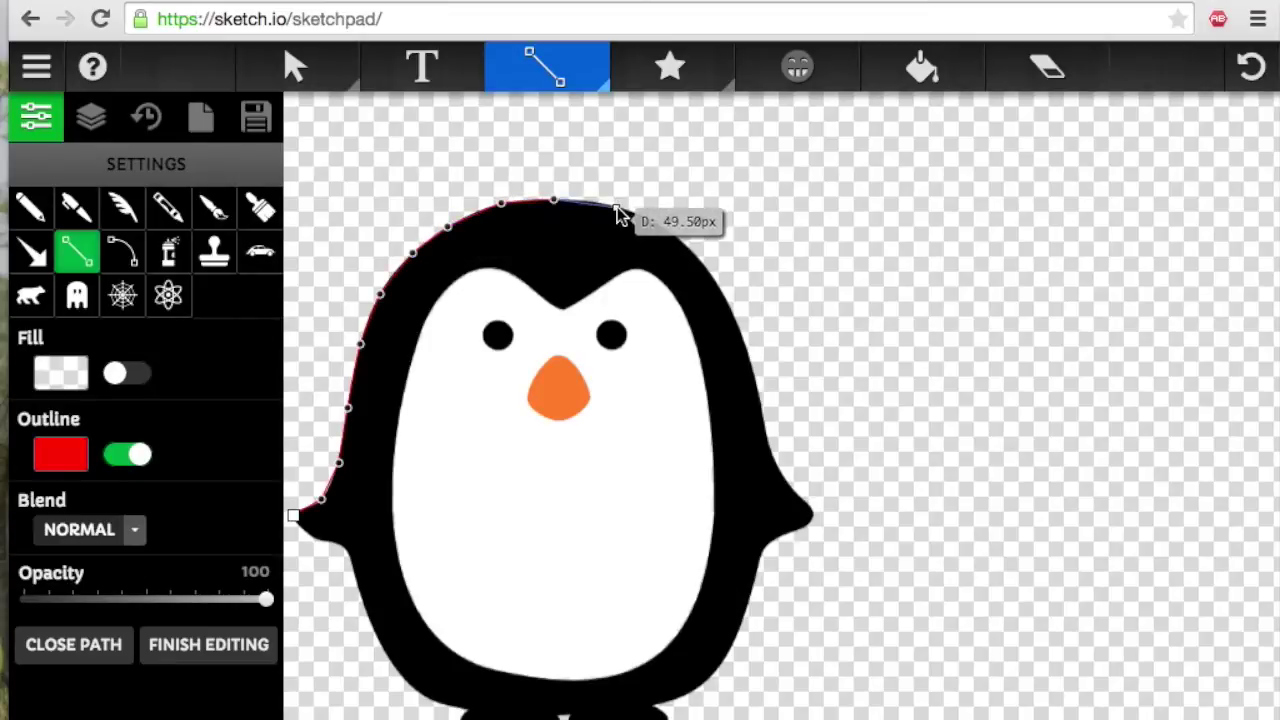
Continue the path from the head down the penguin's right side, around the flipper tip to the lower body.
{"action": "left_click", "coordinate": [717, 282]}
{"action": "left_click", "coordinate": [746, 352]}
{"action": "left_click", "coordinate": [762, 414]}
{"action": "left_click", "coordinate": [773, 462]}
{"action": "left_click", "coordinate": [800, 497]}
{"action": "left_click", "coordinate": [812, 514]}
{"action": "left_click", "coordinate": [790, 533]}
{"action": "left_click", "coordinate": [762, 546]}
{"action": "left_click", "coordinate": [748, 600]}
{"action": "left_click", "coordinate": [724, 663]}
{"action": "left_click", "coordinate": [691, 691]}
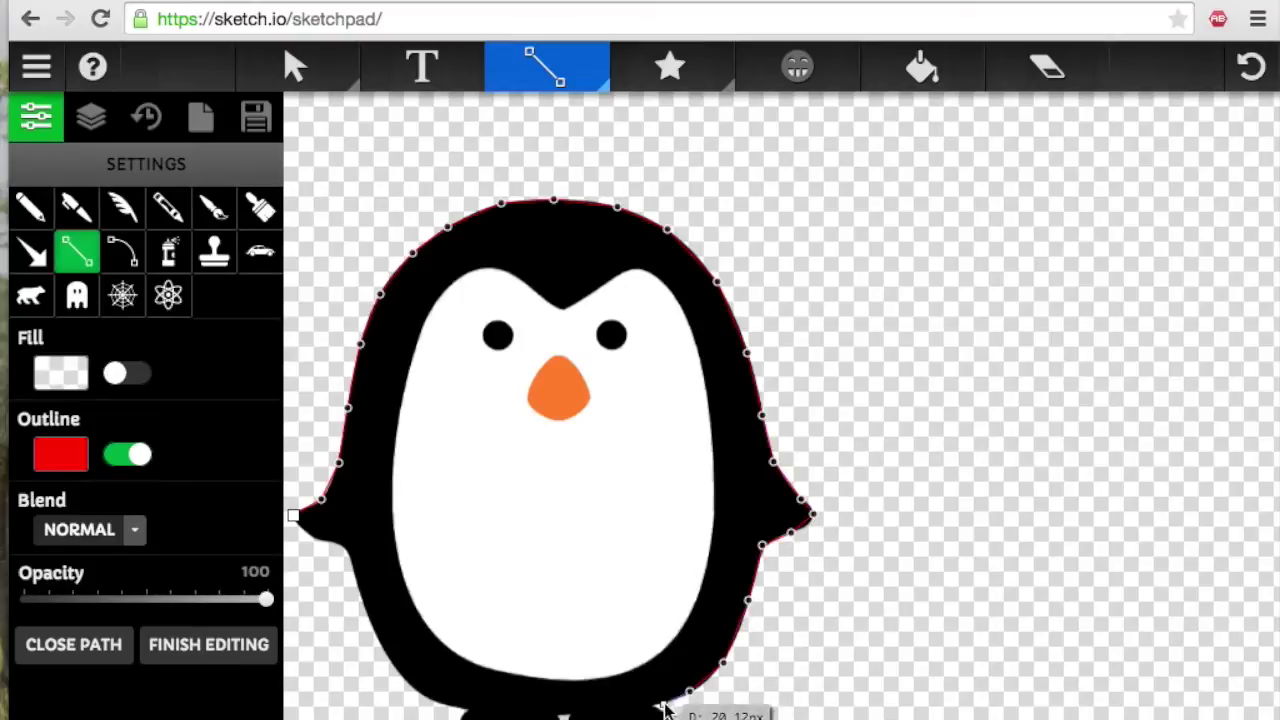
Trace the feet and lower left side of the body, closing the path at the starting flipper tip.
{"action": "left_click", "coordinate": [467, 707]}
{"action": "left_click", "coordinate": [427, 697]}
{"action": "left_click", "coordinate": [384, 654]}
{"action": "left_click", "coordinate": [362, 596]}
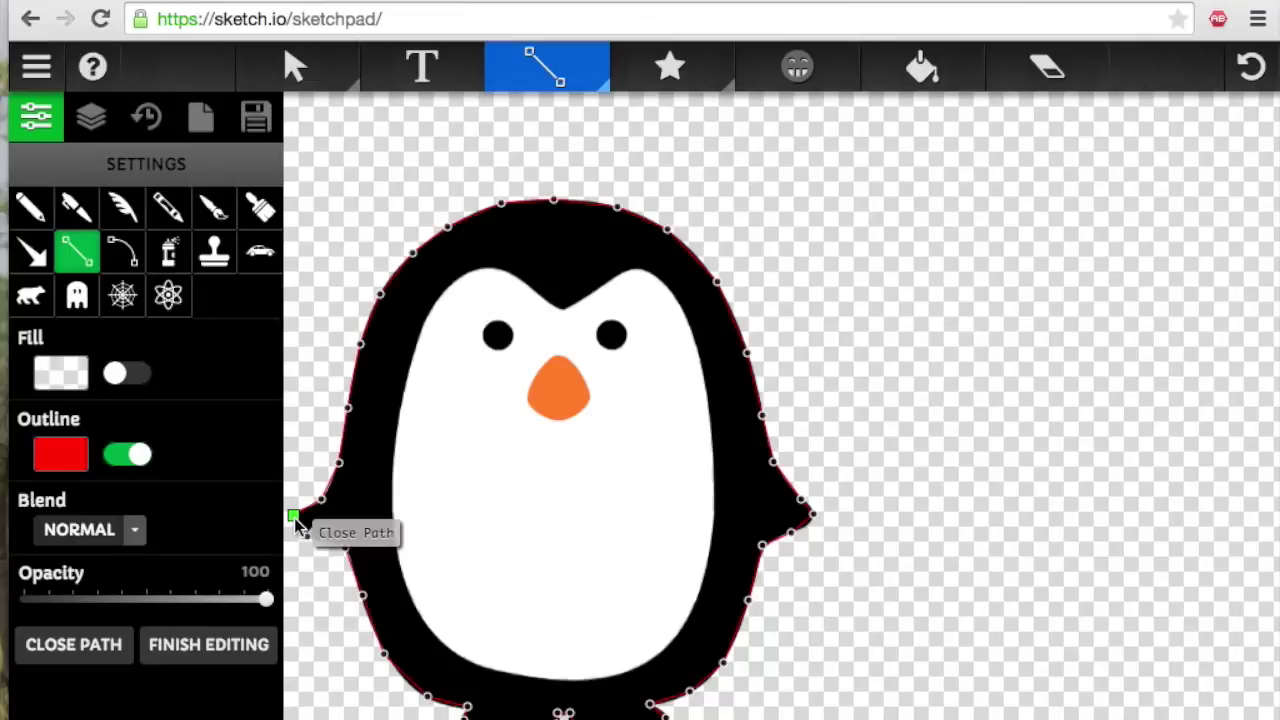
{"action": "left_click", "coordinate": [294, 518]}
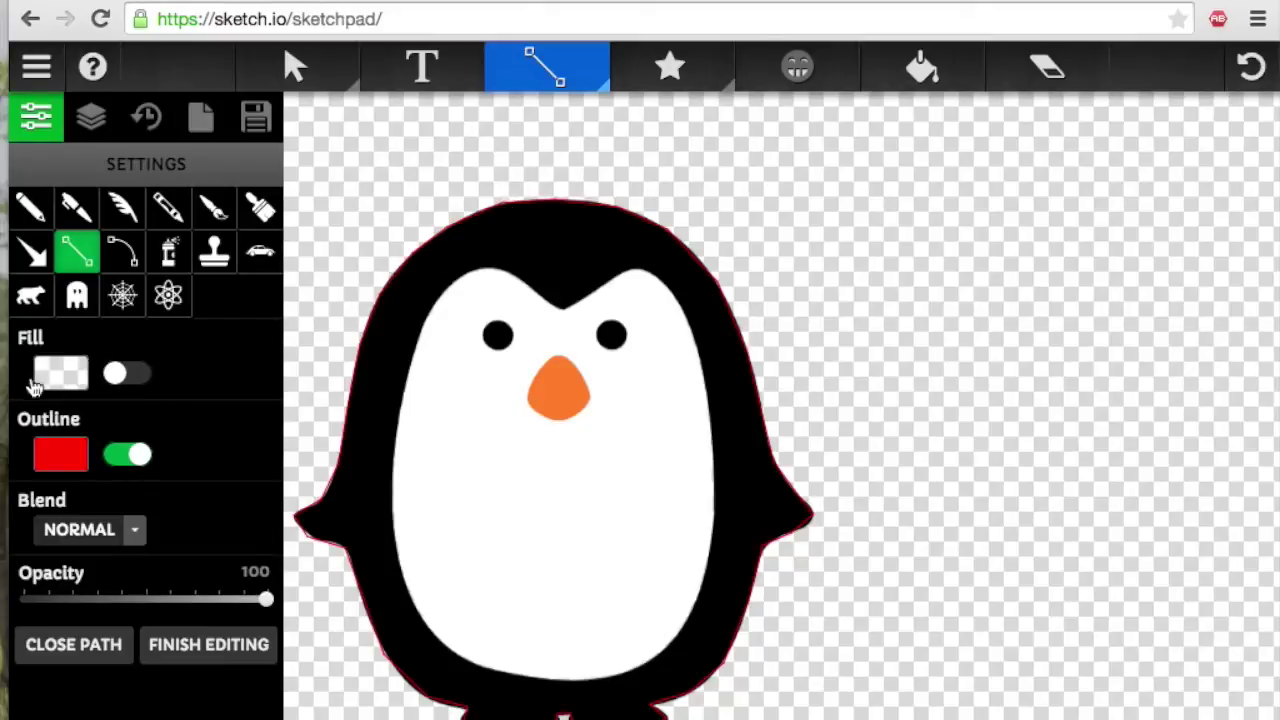
Turn on the Line tool's fill and move the traced body outline to the right of the penguin.
{"action": "left_click", "coordinate": [119, 376]}
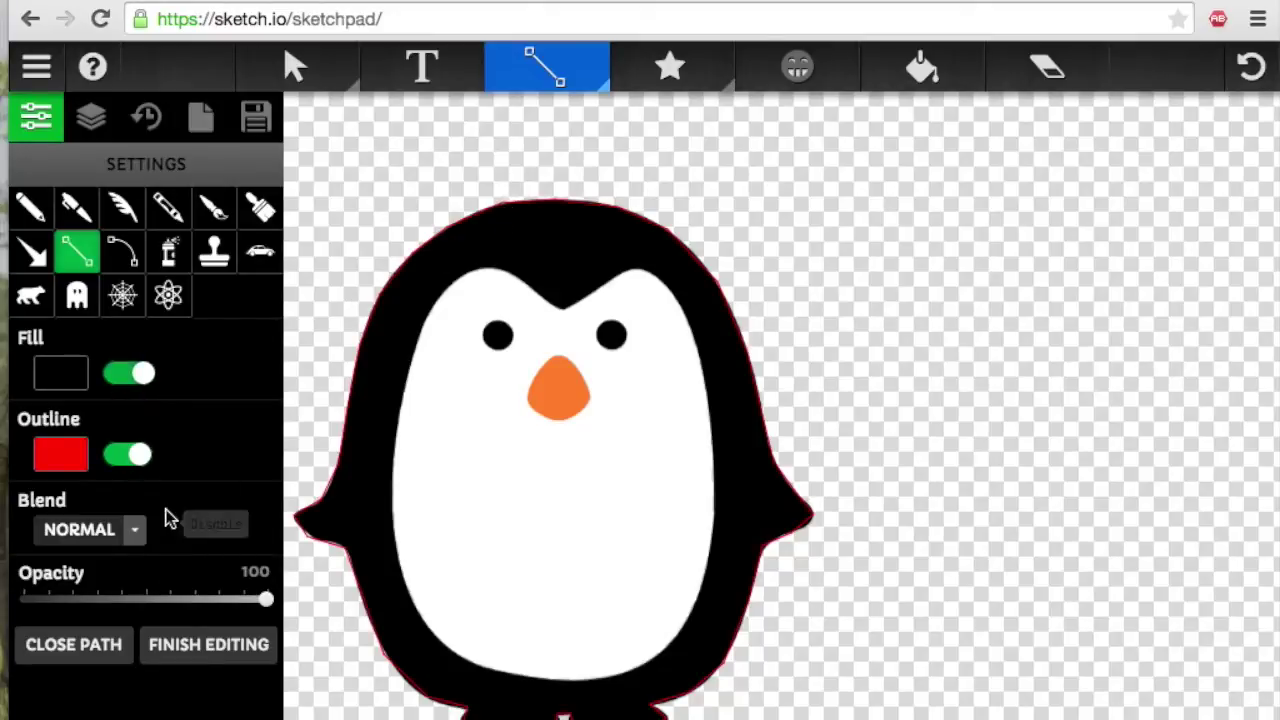
{"action": "left_click", "coordinate": [73, 390]}
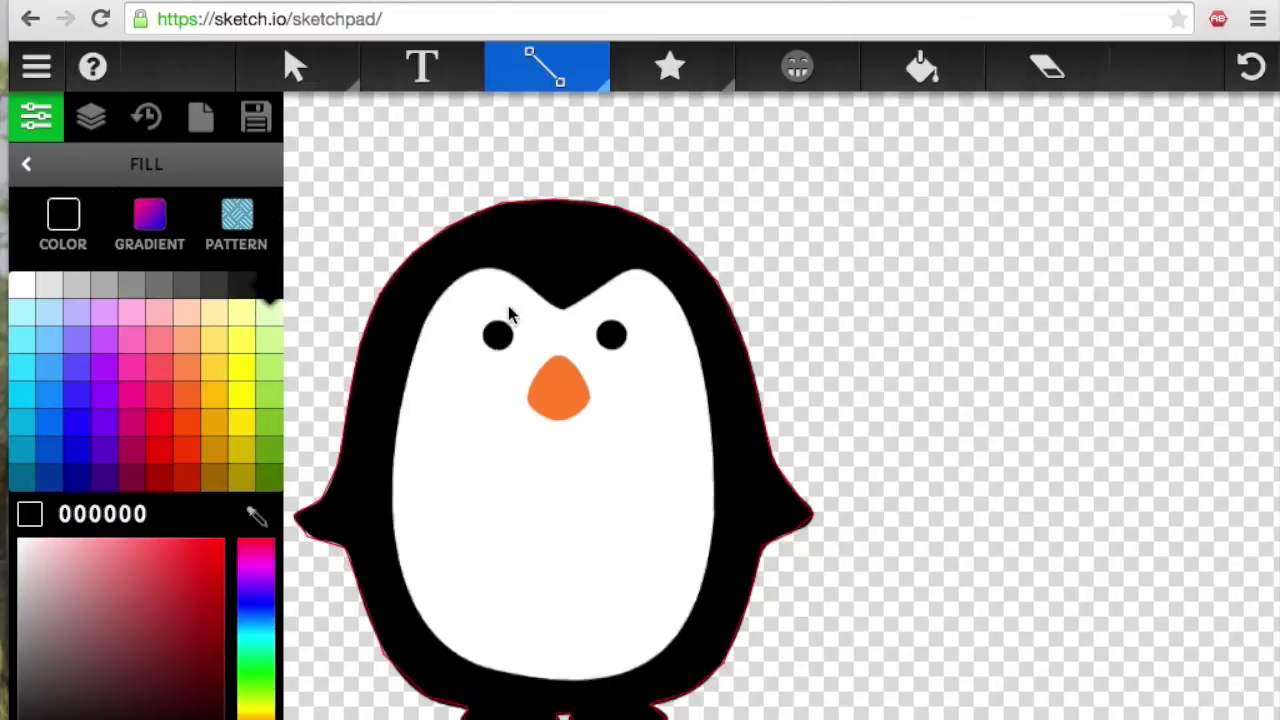
{"action": "left_click", "coordinate": [295, 66]}
{"action": "left_click_drag", "start_coordinate": [529, 465], "coordinate": [837, 477]}
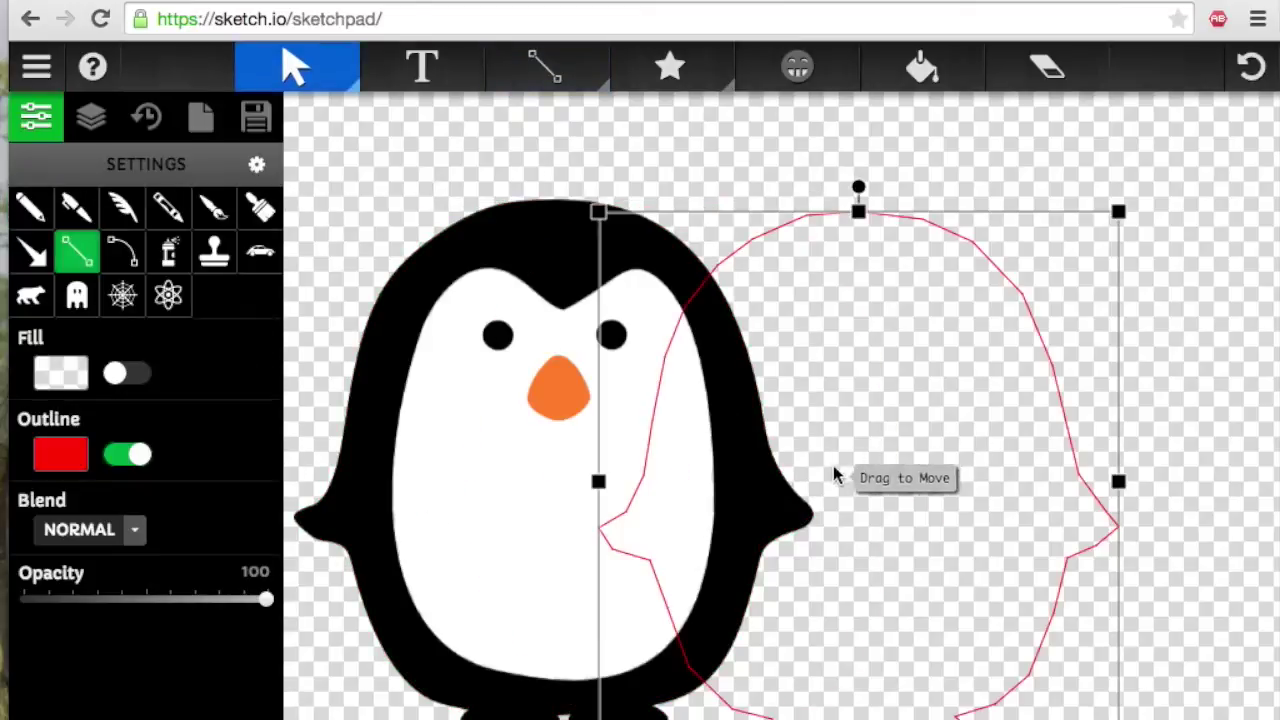
{"action": "left_click_drag", "start_coordinate": [850, 400], "coordinate": [922, 425]}
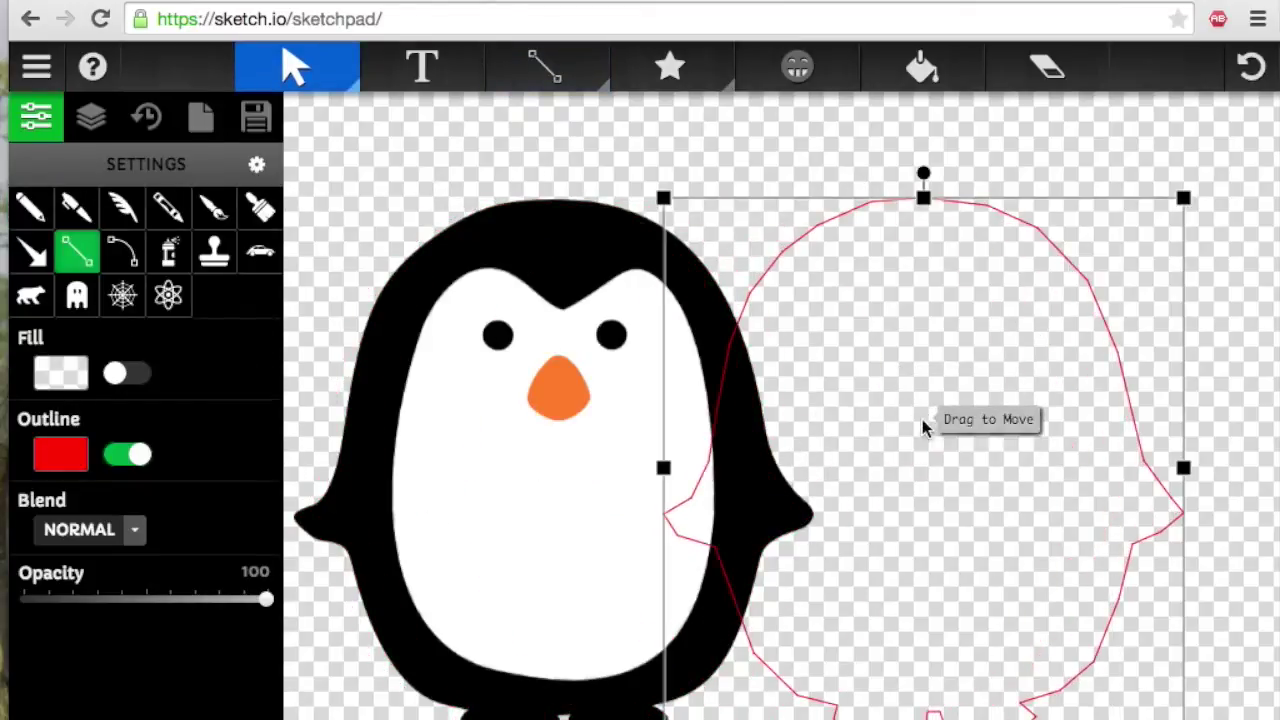
Enable the black fill on the traced outline and move the silhouette and the penguin further apart.
{"action": "left_click", "coordinate": [115, 373]}
{"action": "left_click", "coordinate": [897, 493]}
{"action": "left_click_drag", "start_coordinate": [897, 493], "coordinate": [1025, 490]}
{"action": "left_click_drag", "start_coordinate": [628, 473], "coordinate": [609, 476]}
Try a white FFFFFF fill on the traced silhouette and set it back to black 000000.
{"action": "left_click", "coordinate": [1013, 591]}
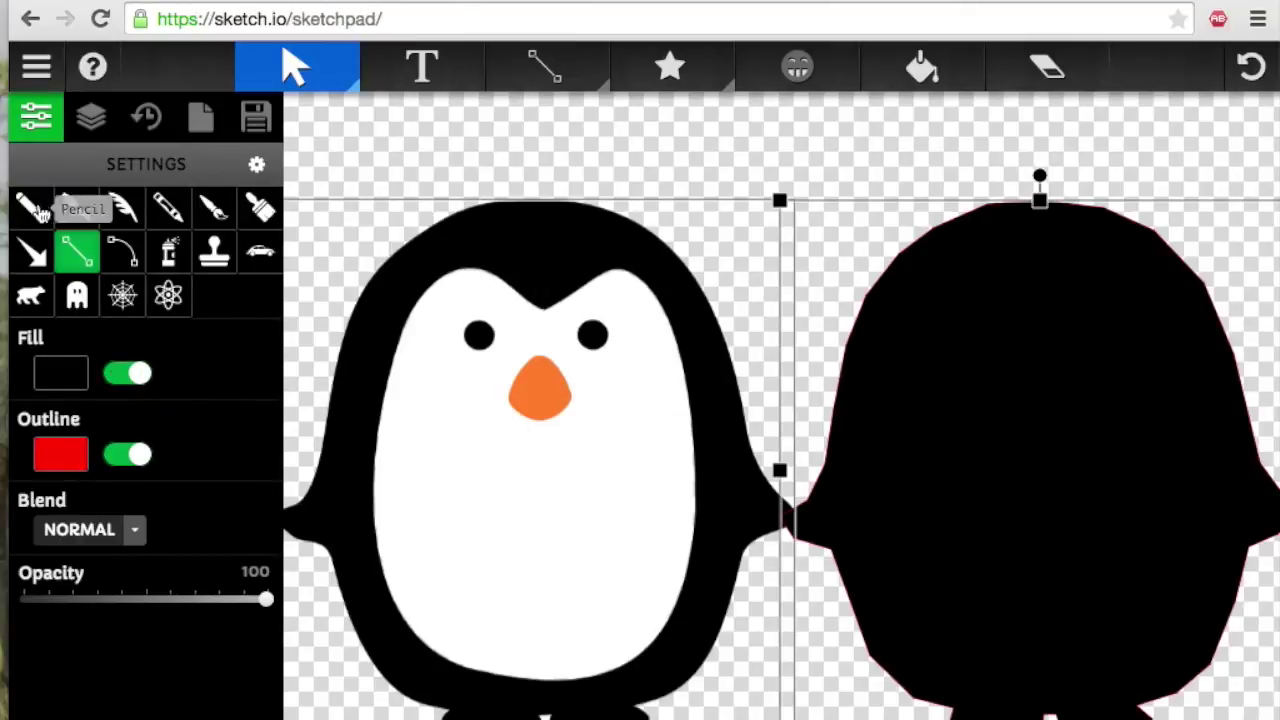
{"action": "left_click", "coordinate": [82, 380]}
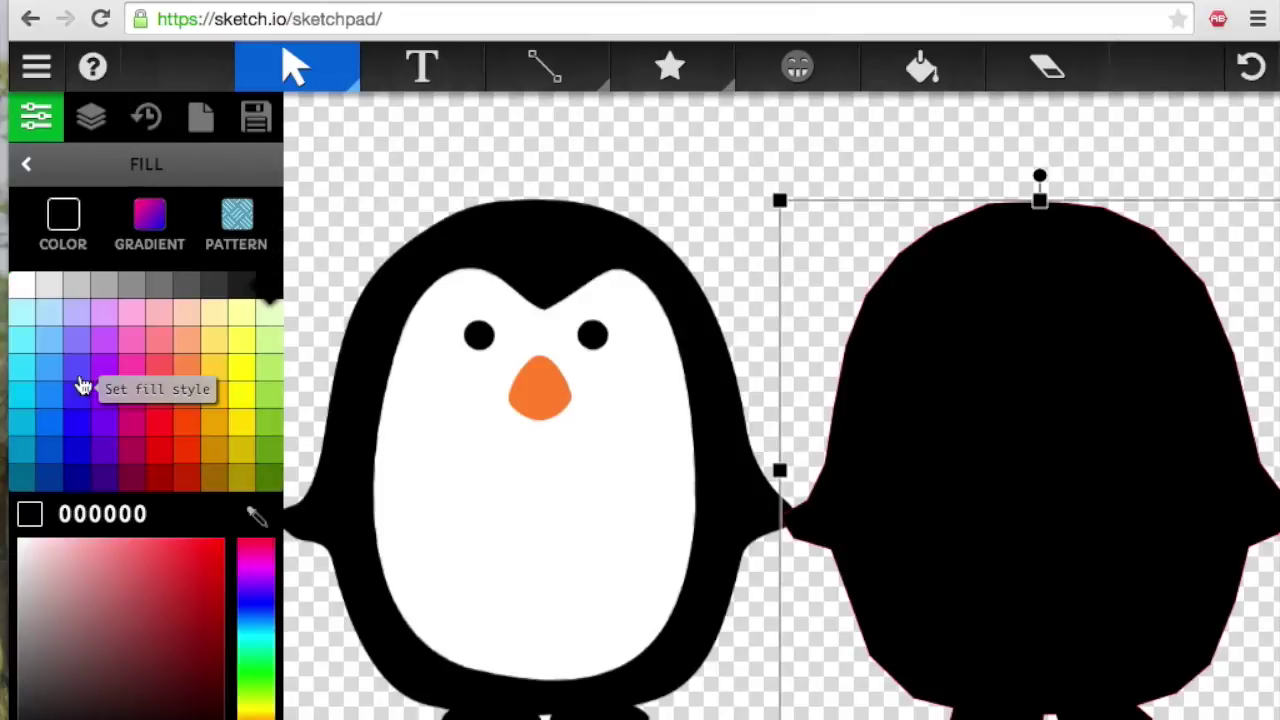
{"action": "left_click", "coordinate": [22, 294]}
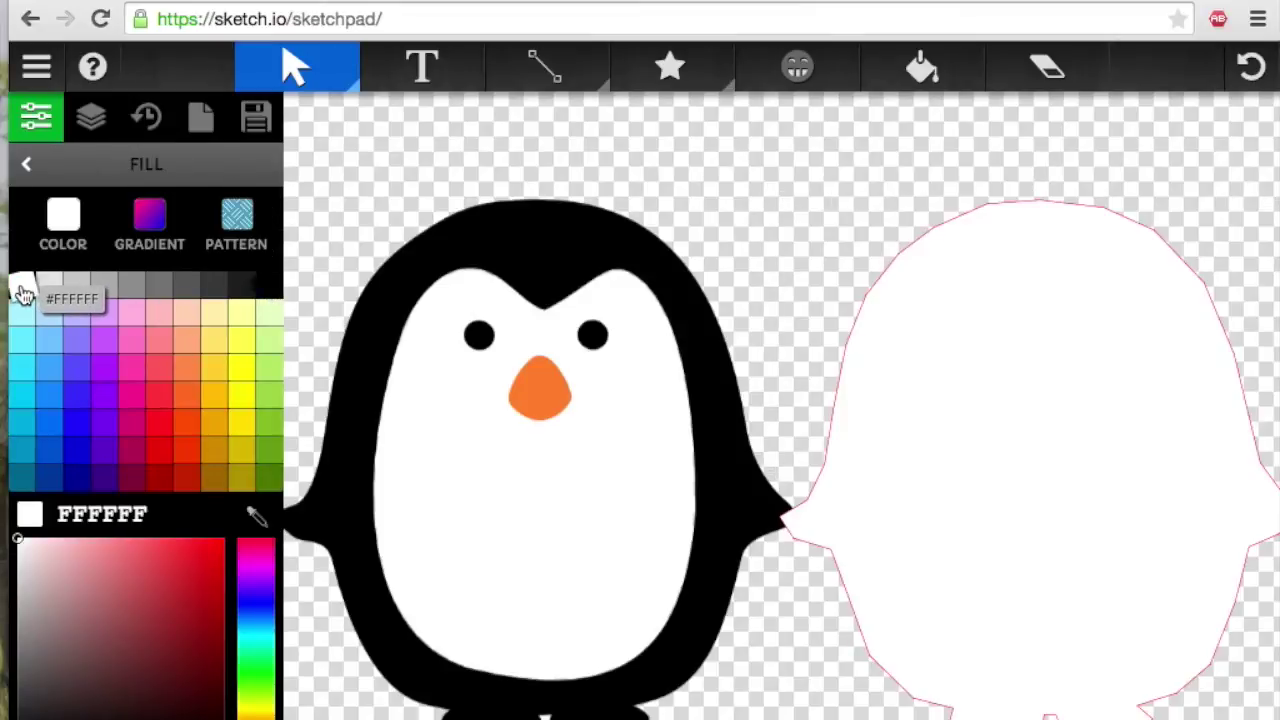
{"action": "left_click", "coordinate": [268, 286]}
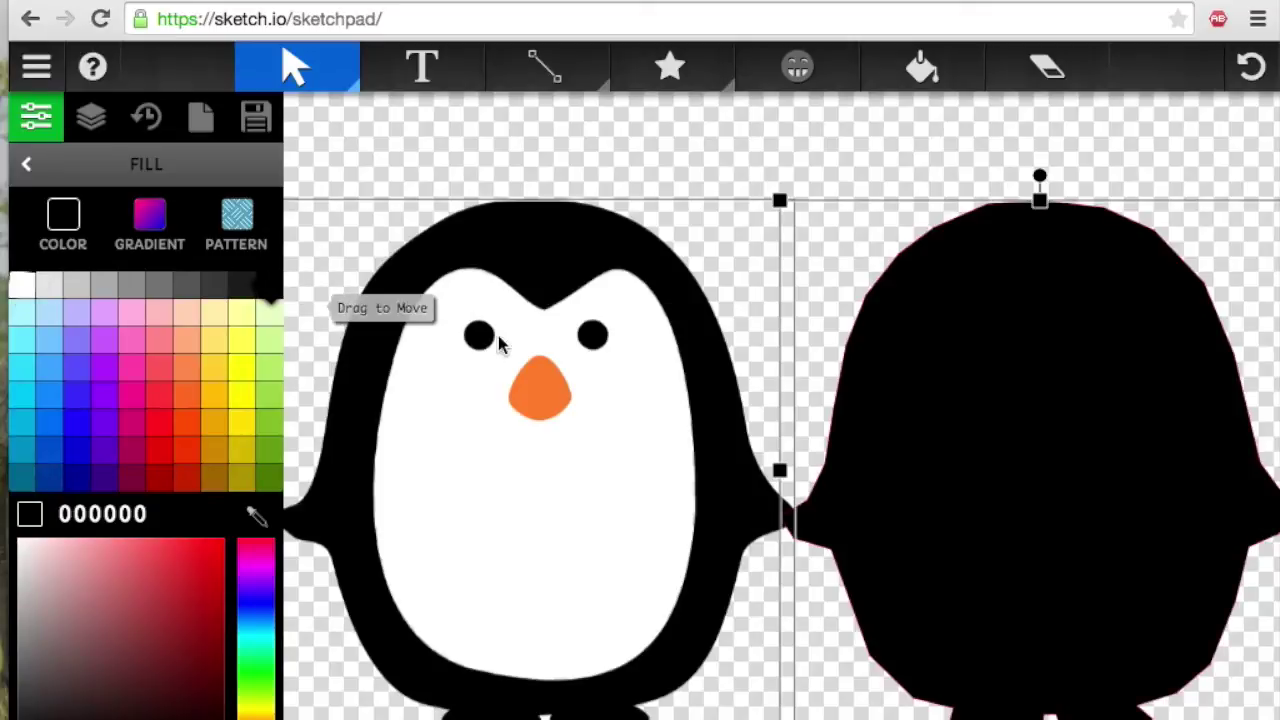
Start a Line path at the notch above the beak and trace the white area's left edge to the belly's bottom.
{"action": "left_click", "coordinate": [547, 66]}
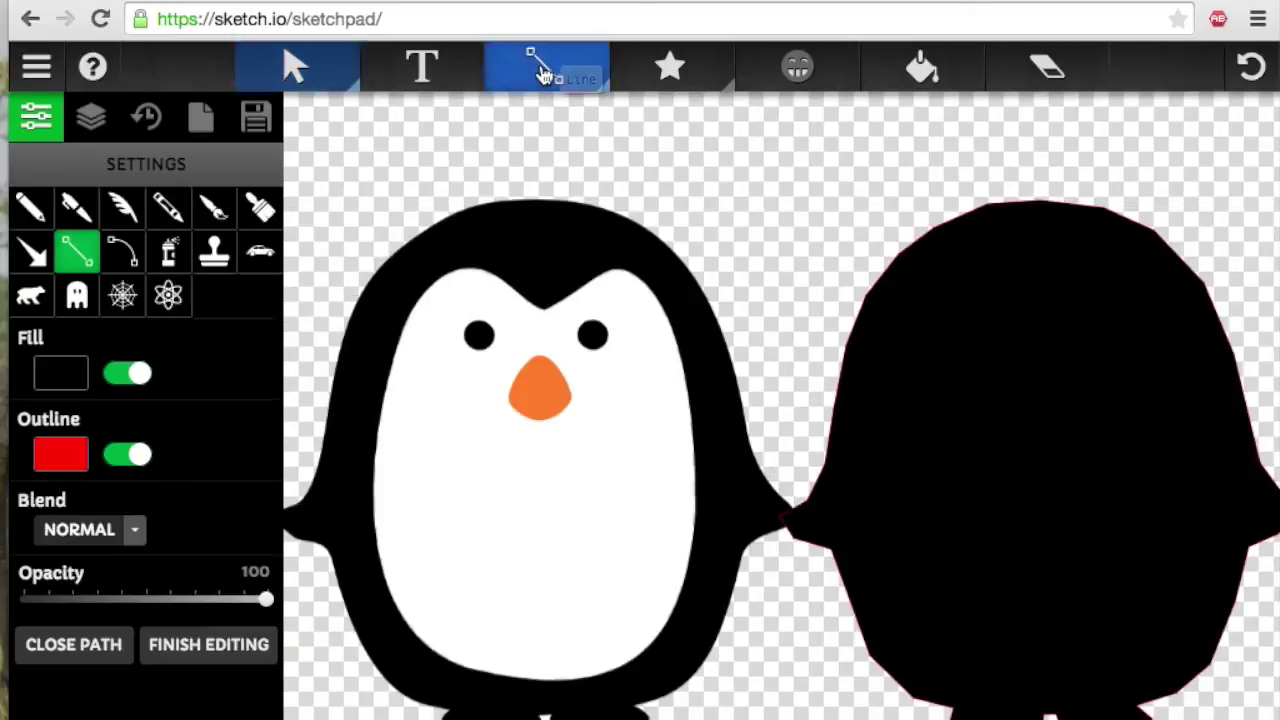
{"action": "left_click", "coordinate": [544, 310]}
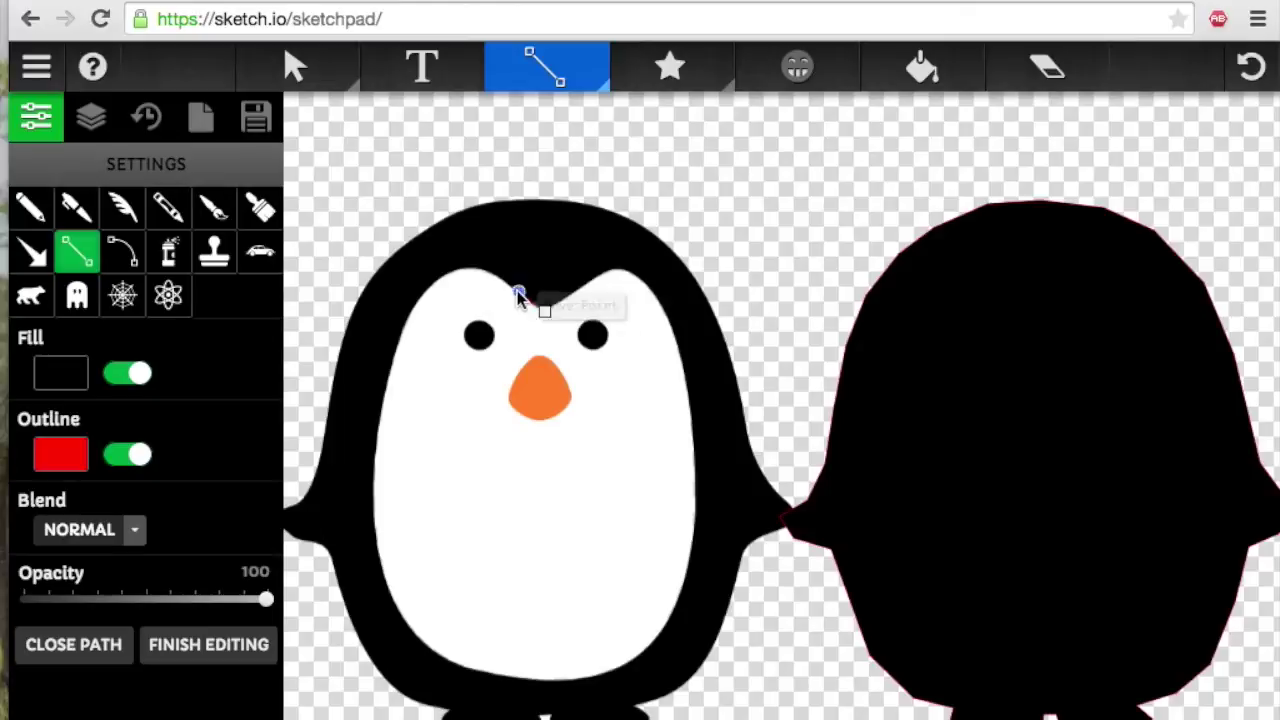
{"action": "left_click_drag", "start_coordinate": [484, 268], "coordinate": [402, 335]}
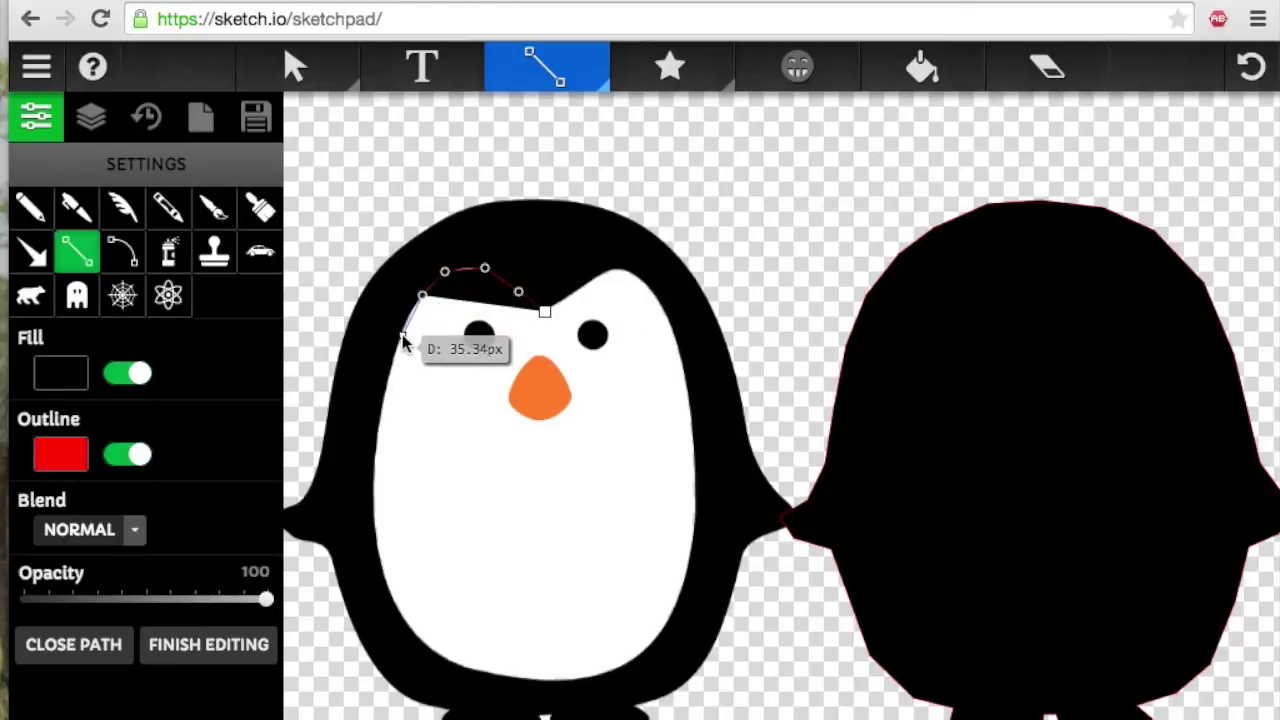
{"action": "left_click", "coordinate": [383, 393]}
{"action": "left_click", "coordinate": [372, 440]}
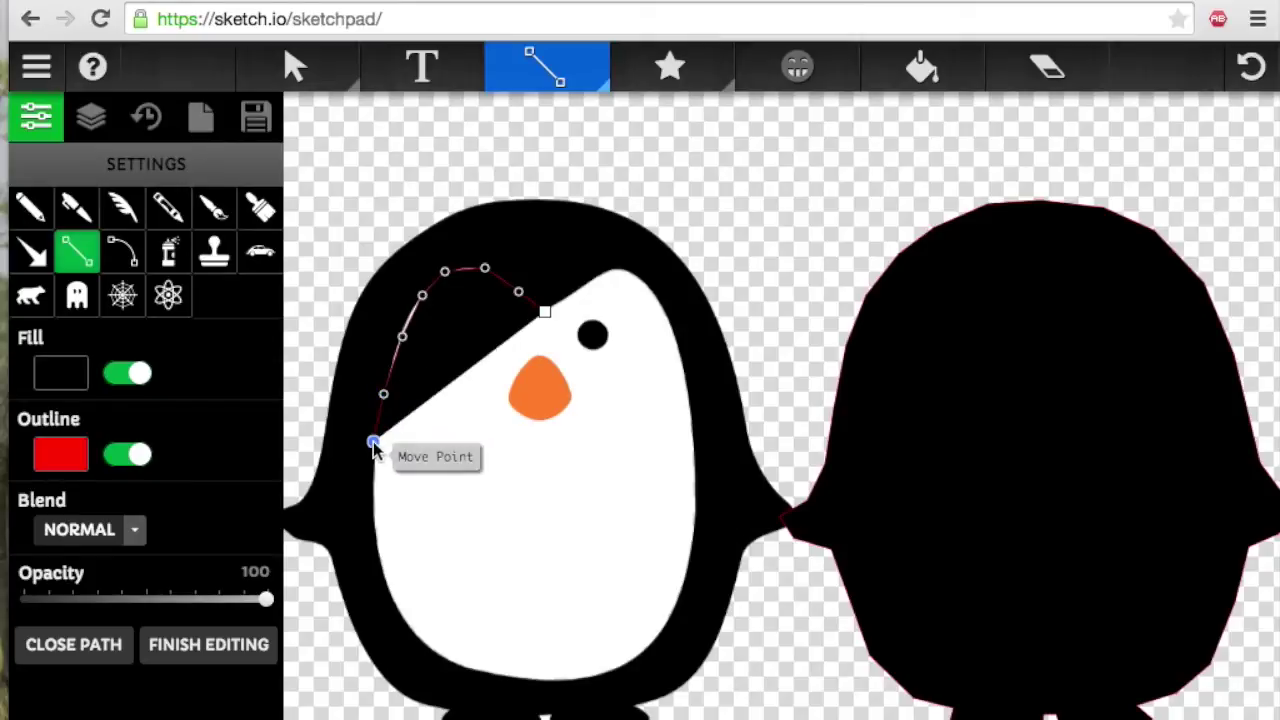
{"action": "left_click", "coordinate": [373, 500]}
{"action": "left_click", "coordinate": [379, 562]}
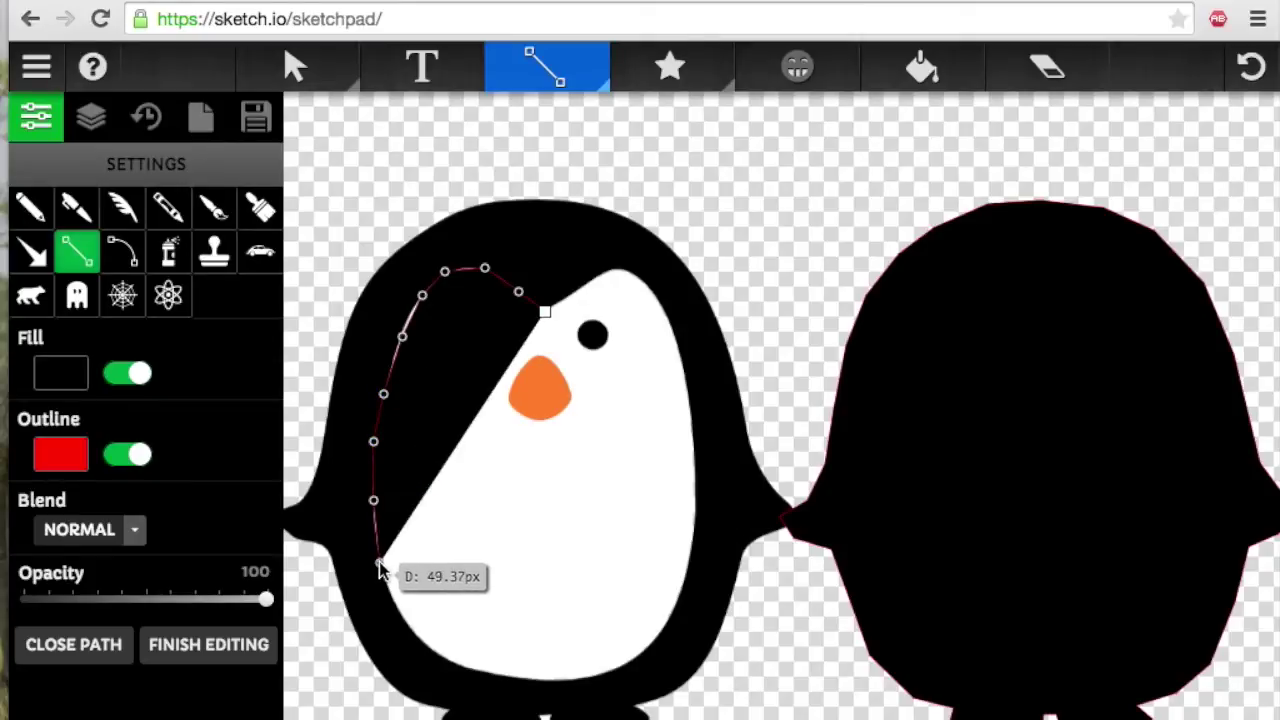
{"action": "left_click", "coordinate": [399, 611]}
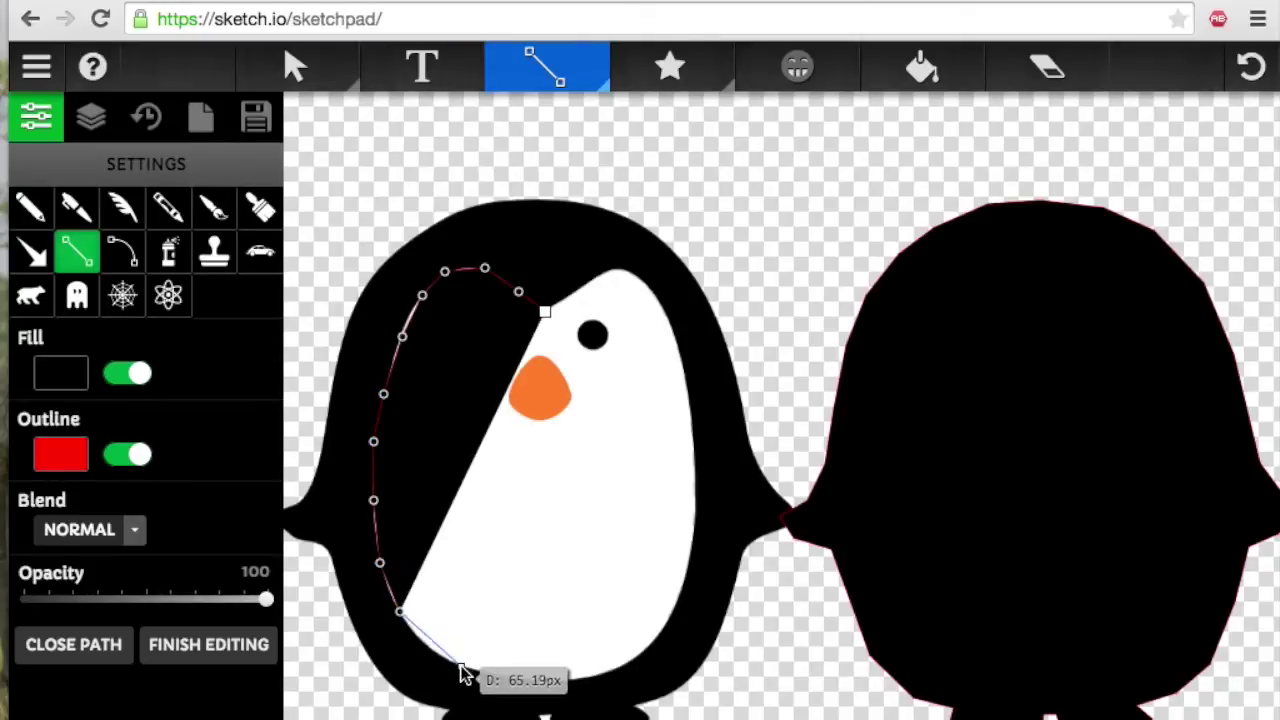
{"action": "left_click", "coordinate": [460, 666]}
{"action": "left_click", "coordinate": [548, 682]}
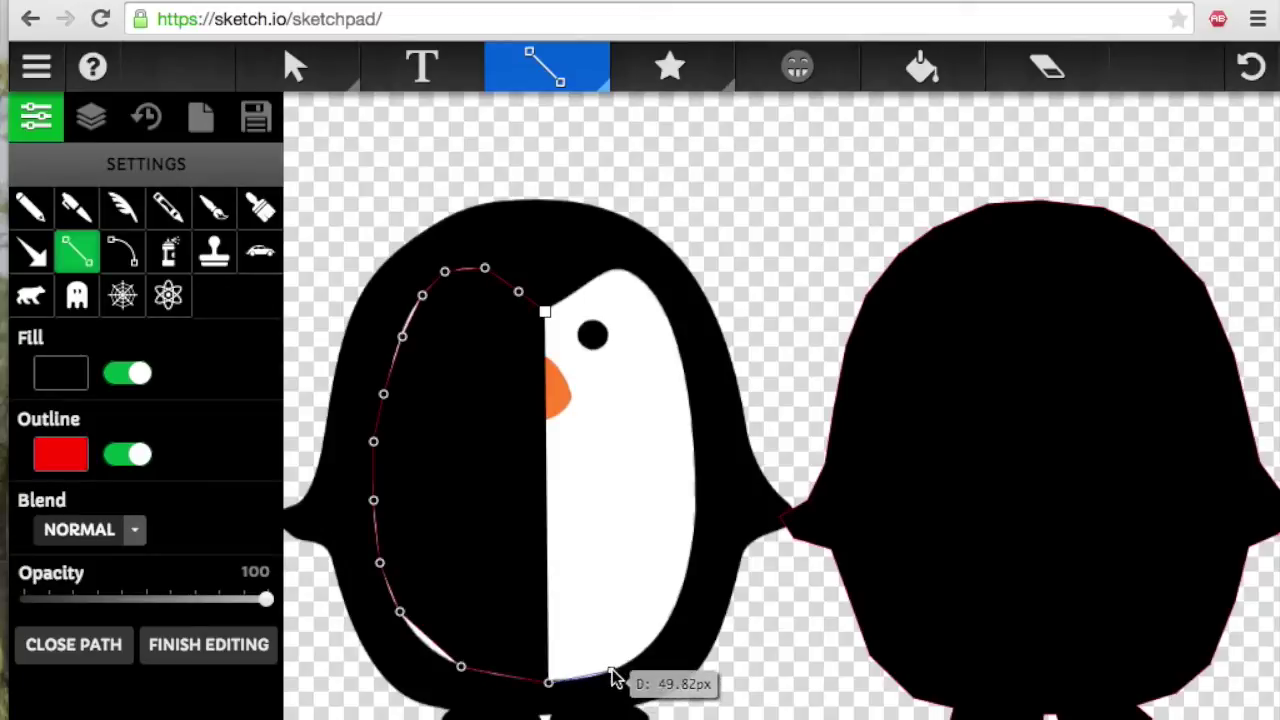
Trace the white area's right edge up from the belly's bottom and close the path at the notch above the beak.
{"action": "left_click", "coordinate": [616, 668]}
{"action": "left_click", "coordinate": [670, 618]}
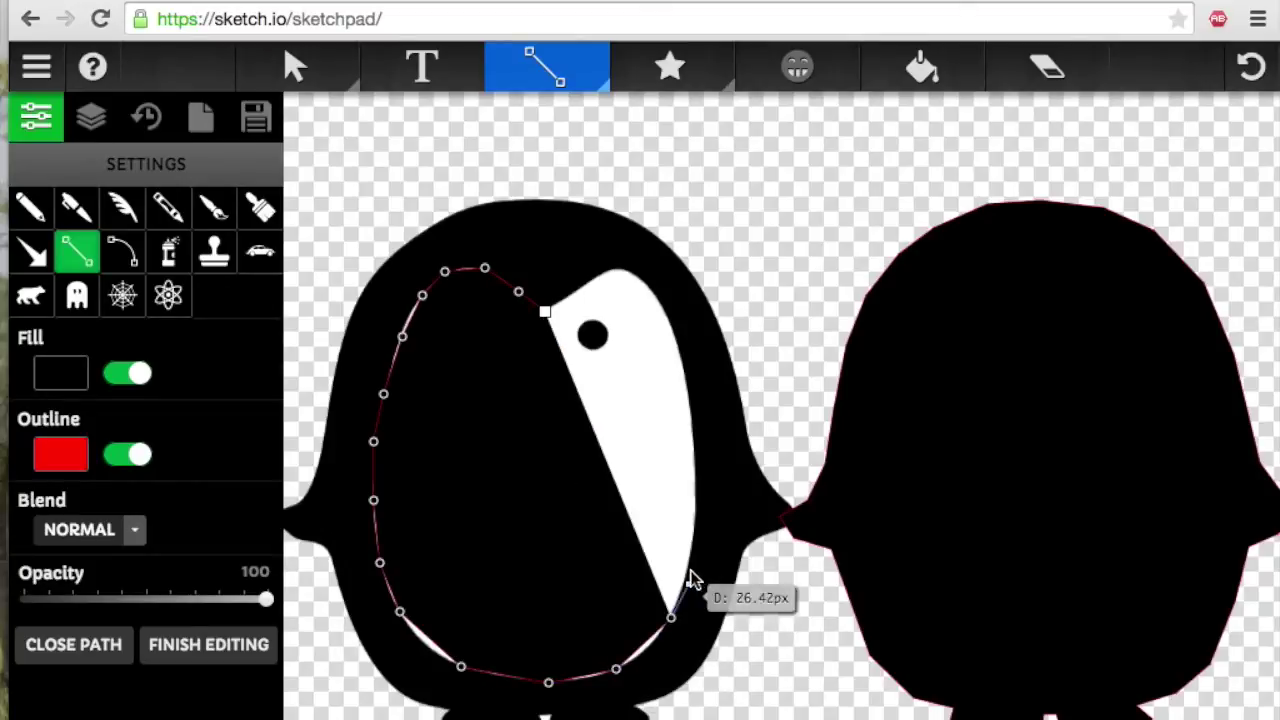
{"action": "left_click", "coordinate": [693, 544]}
{"action": "left_click", "coordinate": [697, 473]}
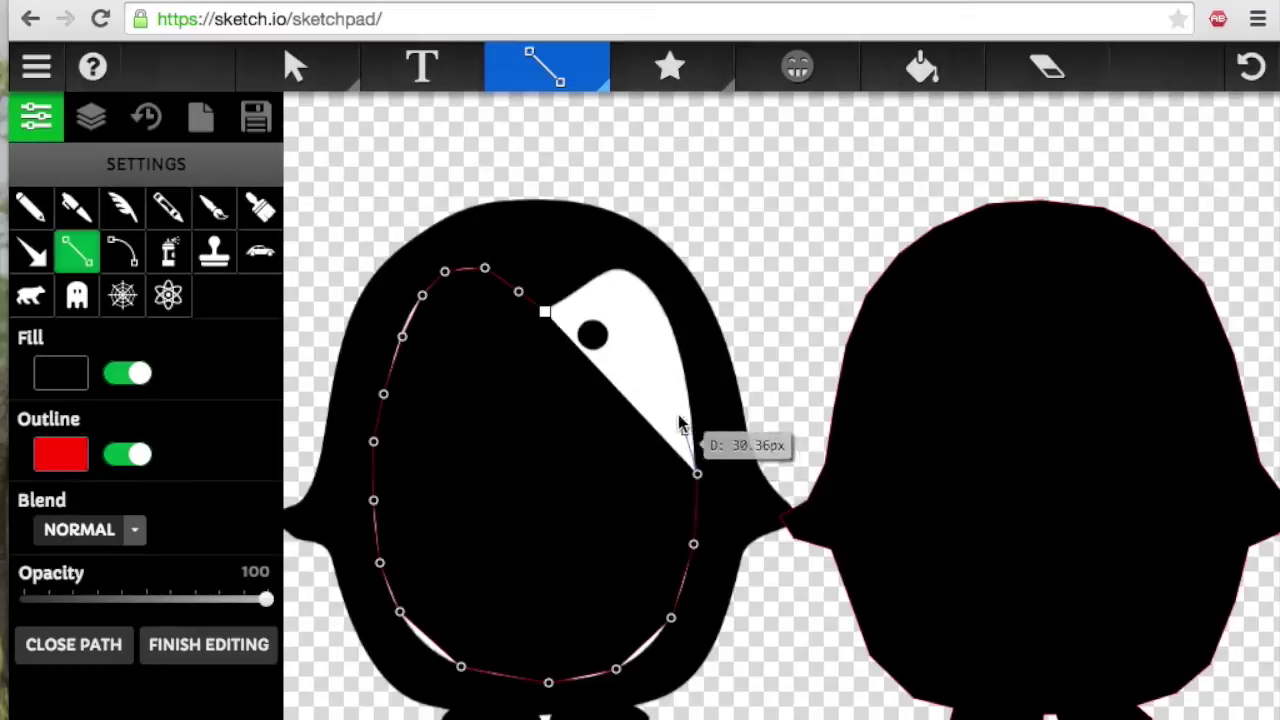
{"action": "left_click", "coordinate": [685, 392]}
{"action": "left_click", "coordinate": [674, 333]}
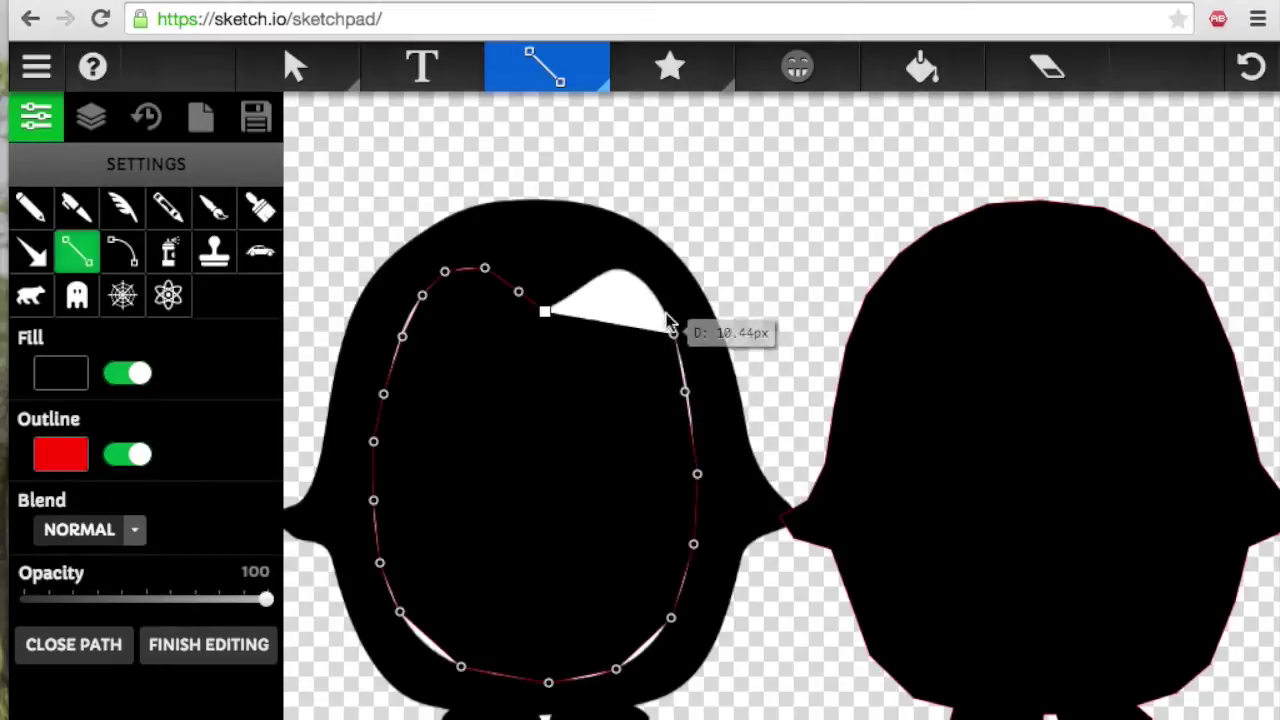
{"action": "left_click", "coordinate": [652, 293]}
{"action": "left_click", "coordinate": [620, 268]}
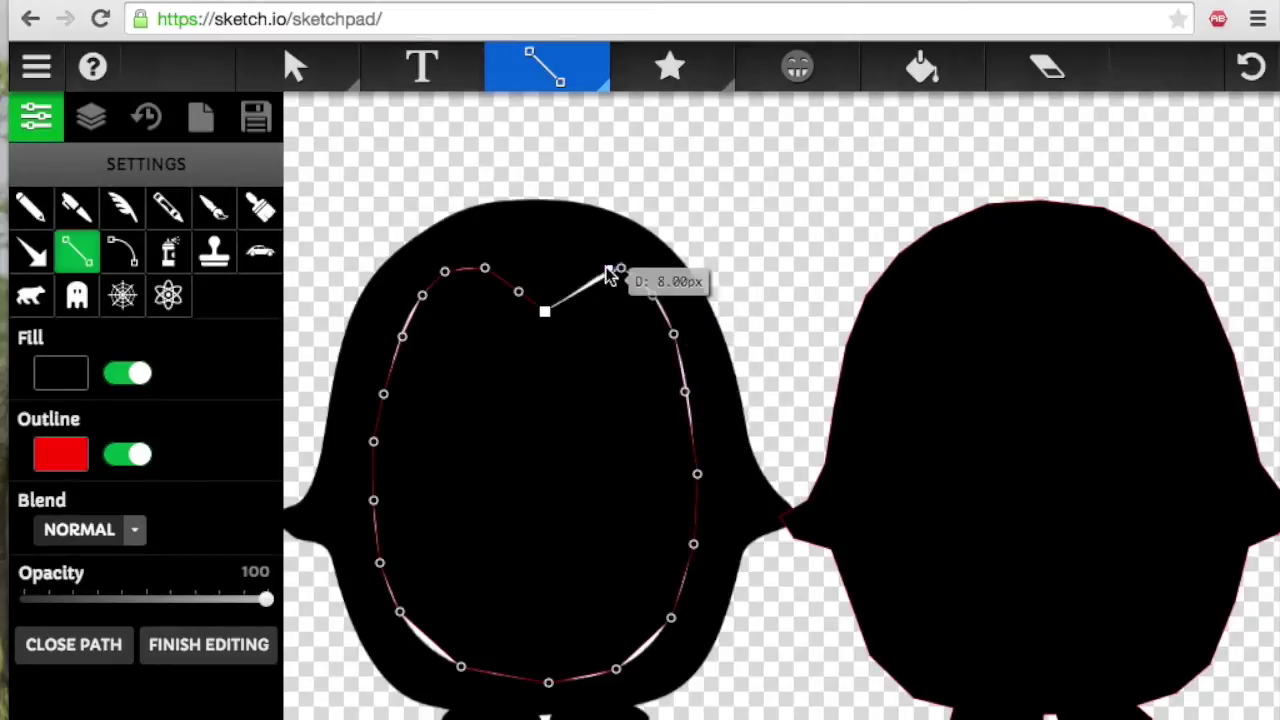
{"action": "left_click", "coordinate": [591, 277]}
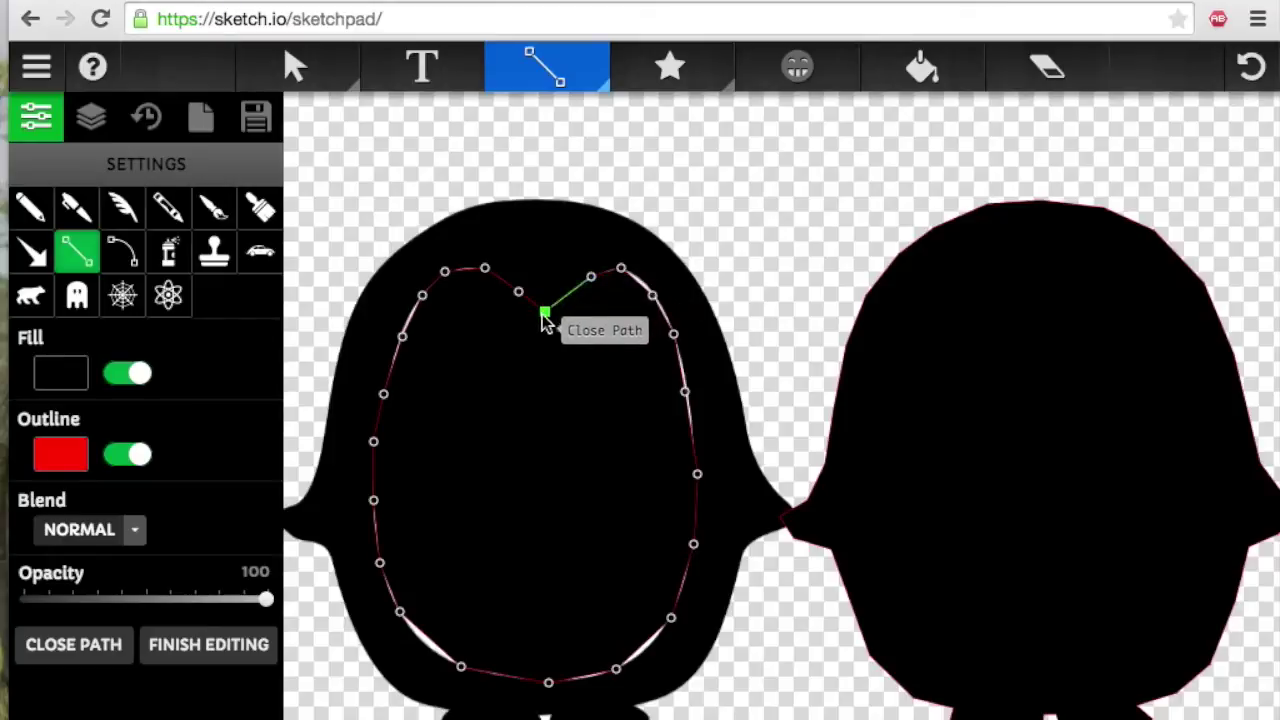
{"action": "left_click", "coordinate": [545, 316]}
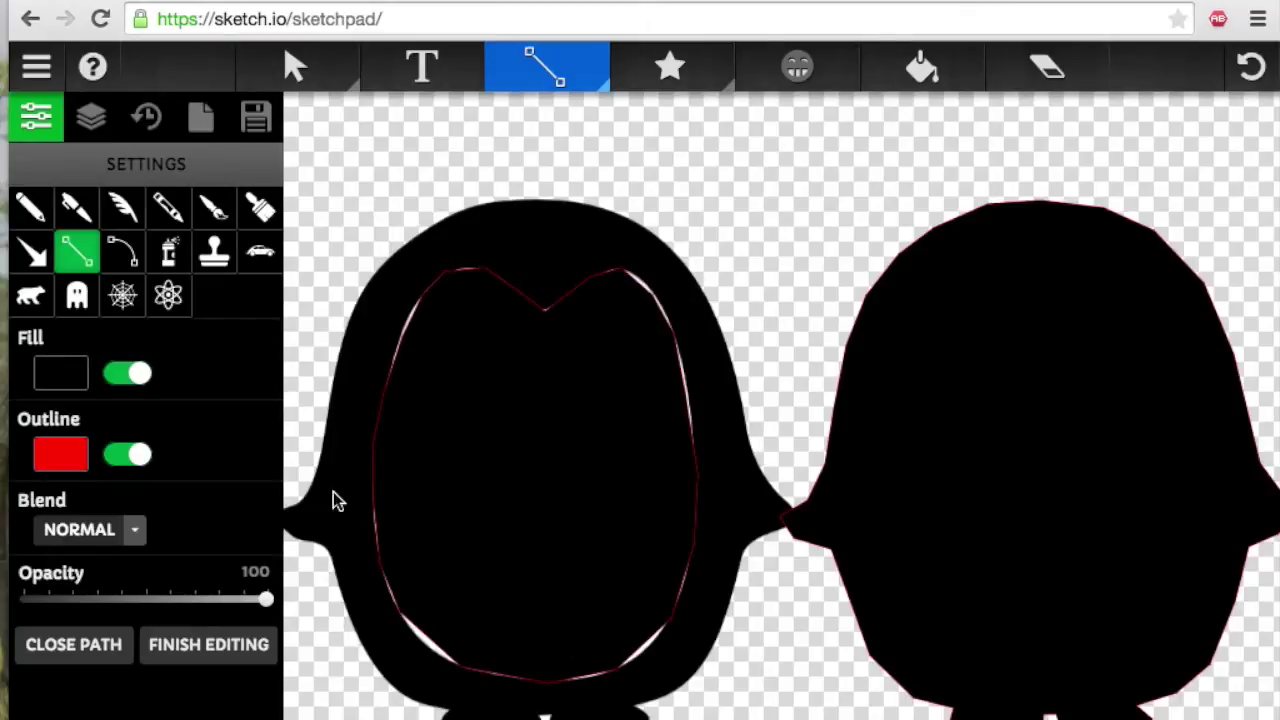
Fill the traced face-and-belly shape with white FFFFFF and move it onto the black silhouette.
{"action": "left_click", "coordinate": [60, 385]}
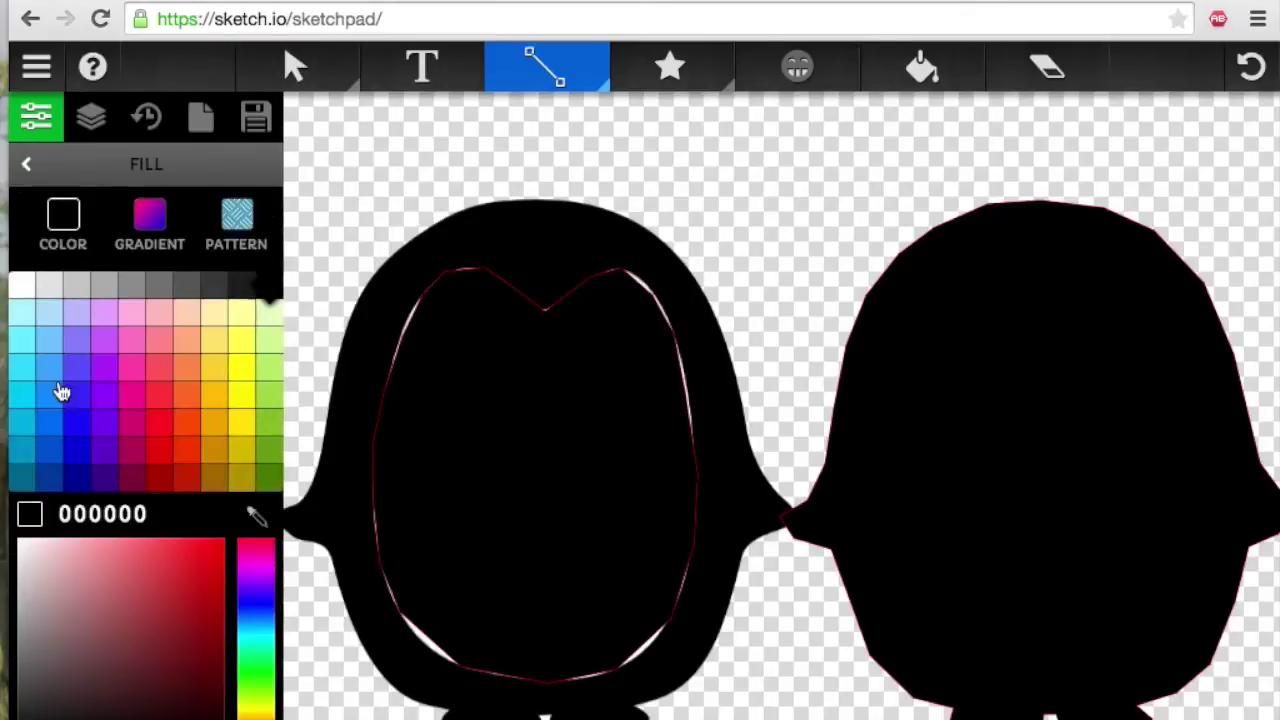
{"action": "left_click", "coordinate": [27, 289]}
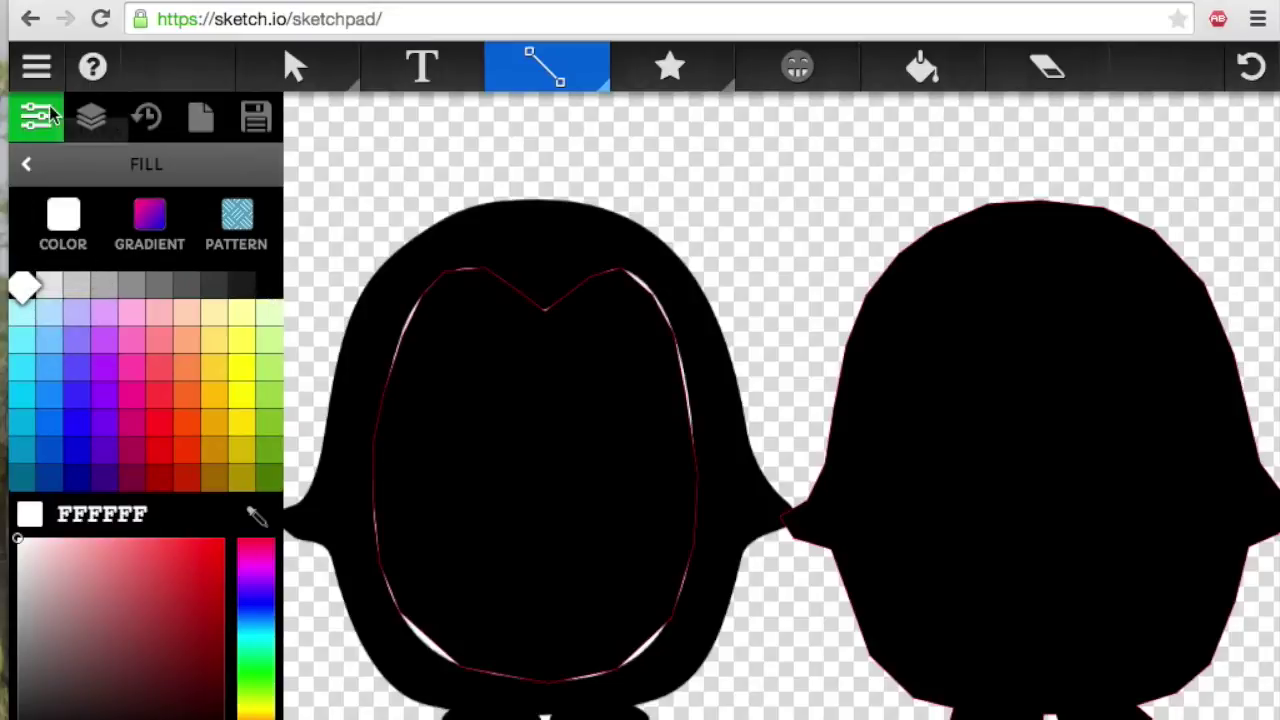
{"action": "left_click", "coordinate": [296, 65]}
{"action": "left_click", "coordinate": [500, 472]}
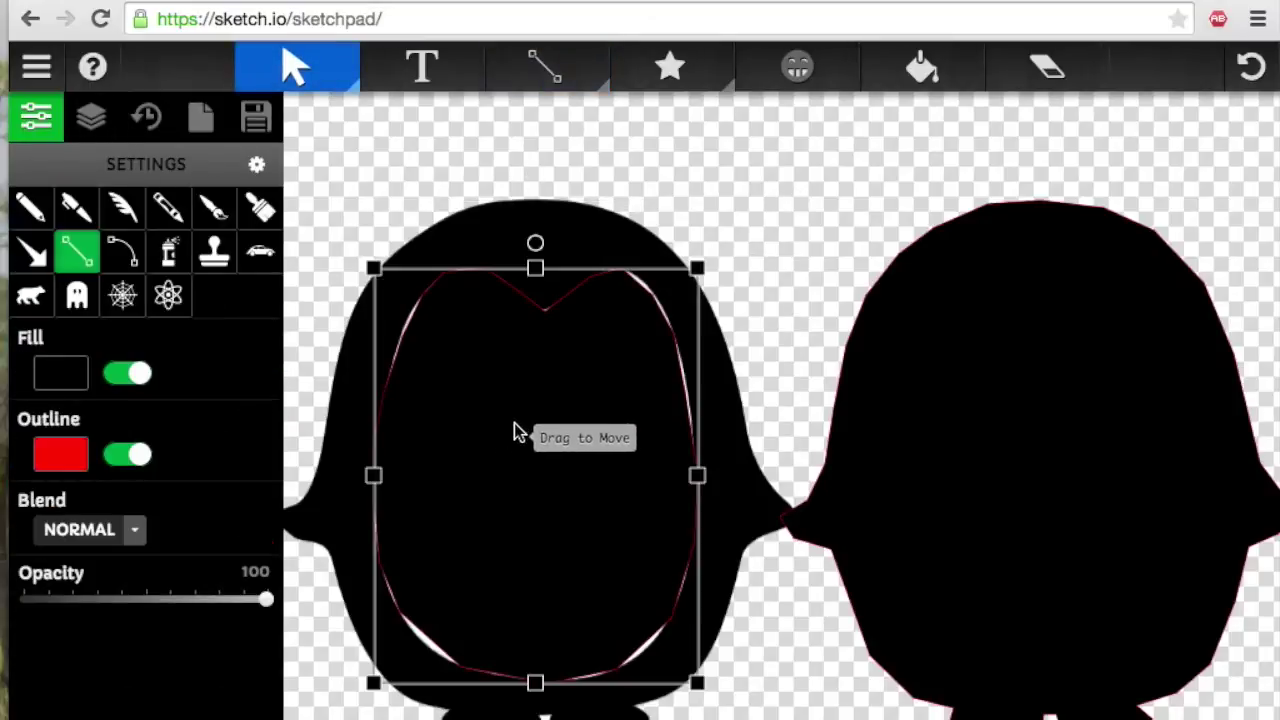
{"action": "left_click", "coordinate": [68, 376]}
{"action": "left_click", "coordinate": [24, 287]}
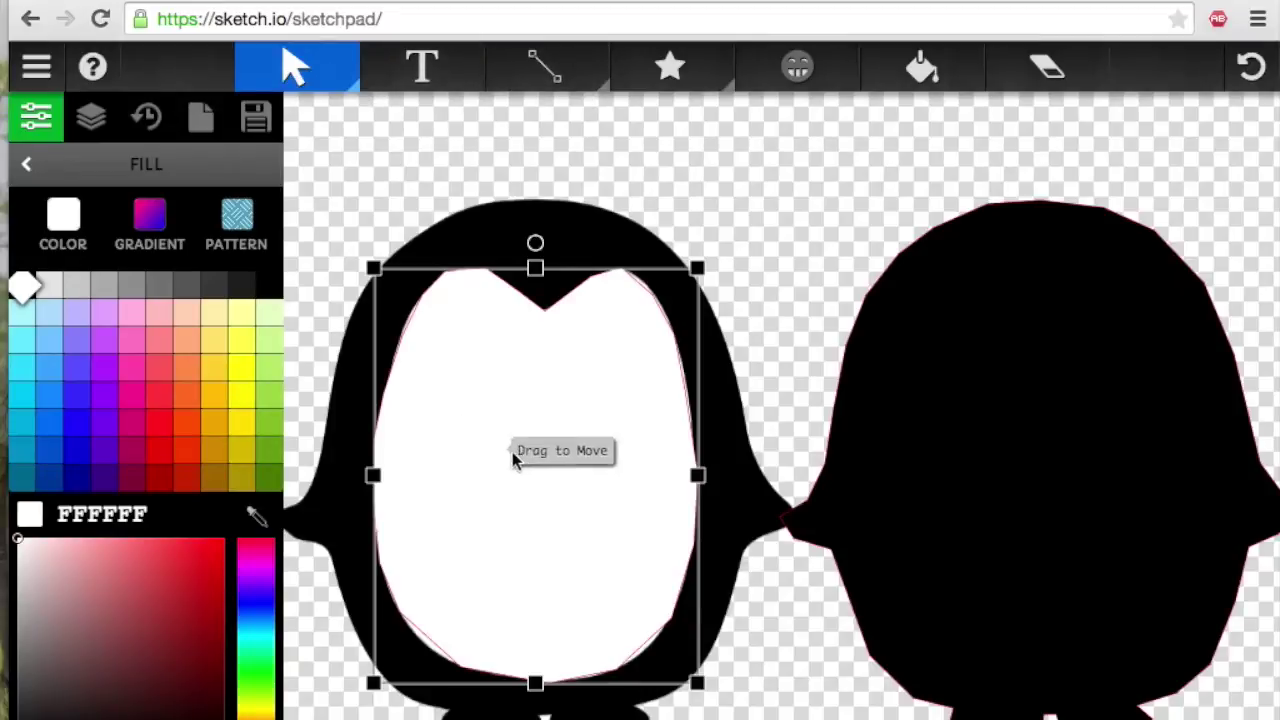
{"action": "left_click", "coordinate": [310, 78]}
{"action": "left_click_drag", "start_coordinate": [523, 494], "coordinate": [1038, 501]}
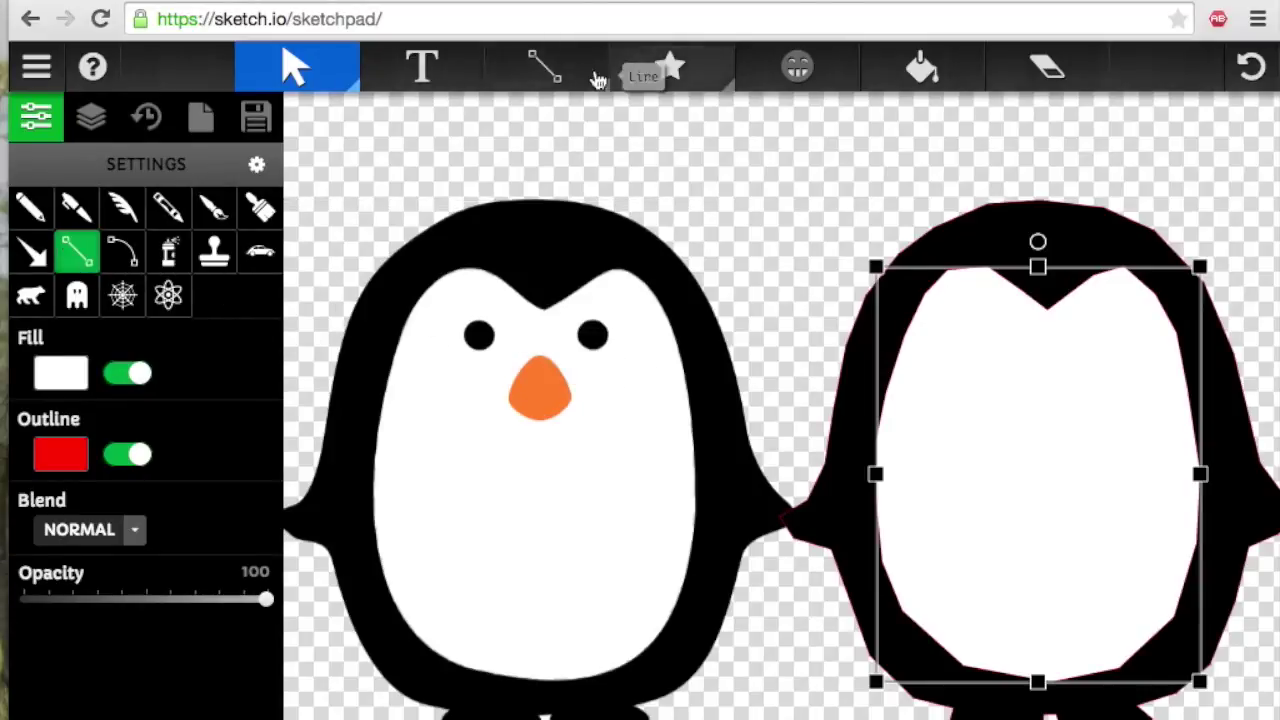
Trace the original penguin's orange beak with a Line path starting at its tip and close the path.
{"action": "left_click", "coordinate": [545, 63]}
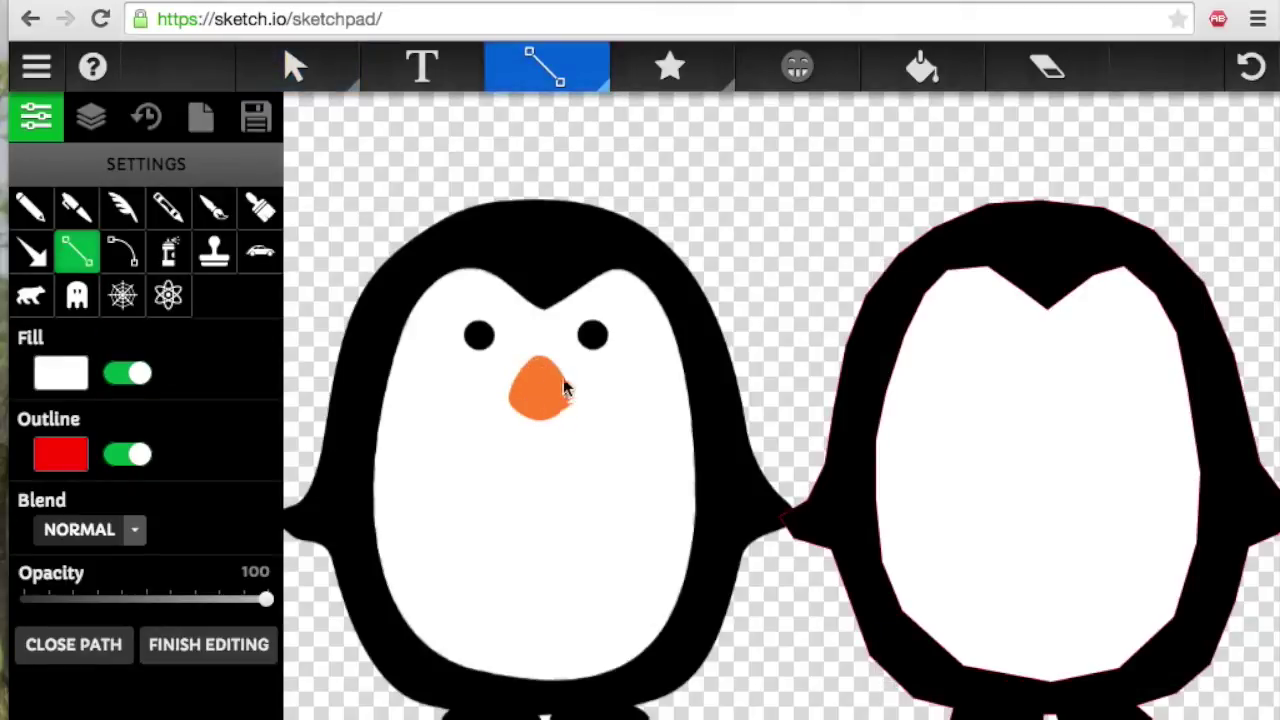
{"action": "left_click", "coordinate": [517, 377]}
{"action": "left_click", "coordinate": [532, 418]}
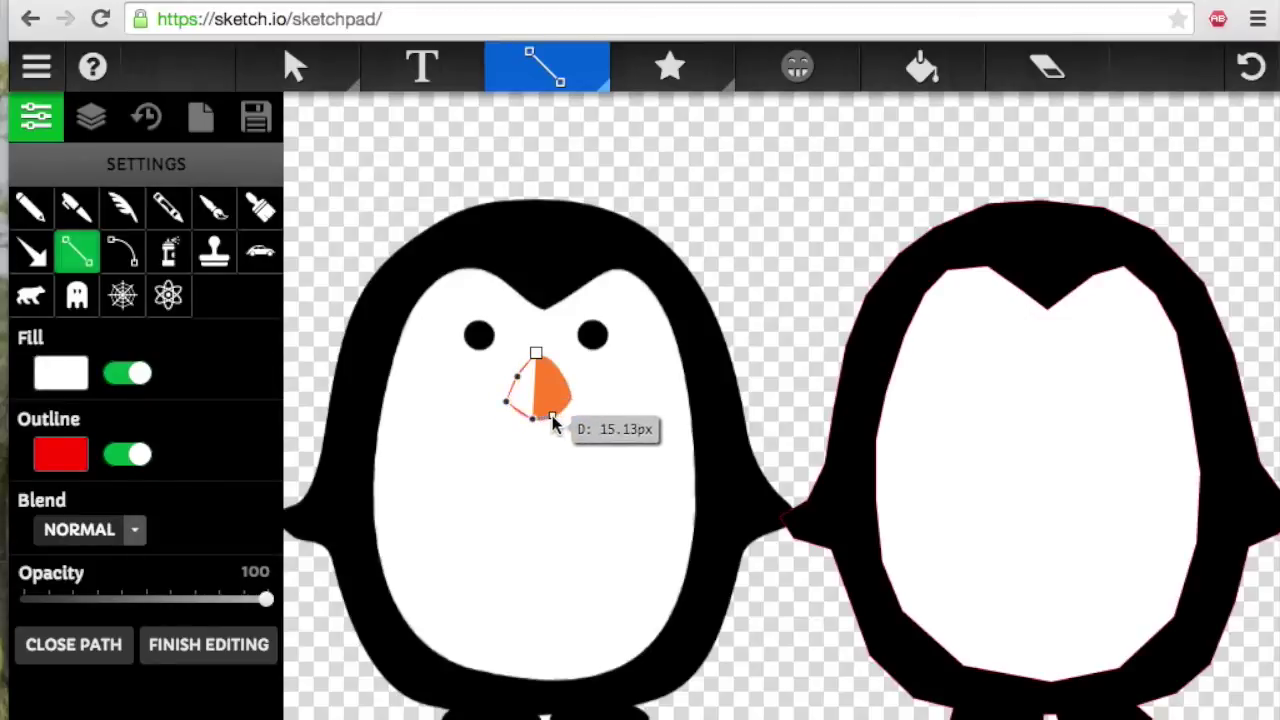
{"action": "left_click", "coordinate": [555, 412]}
{"action": "left_click", "coordinate": [569, 396]}
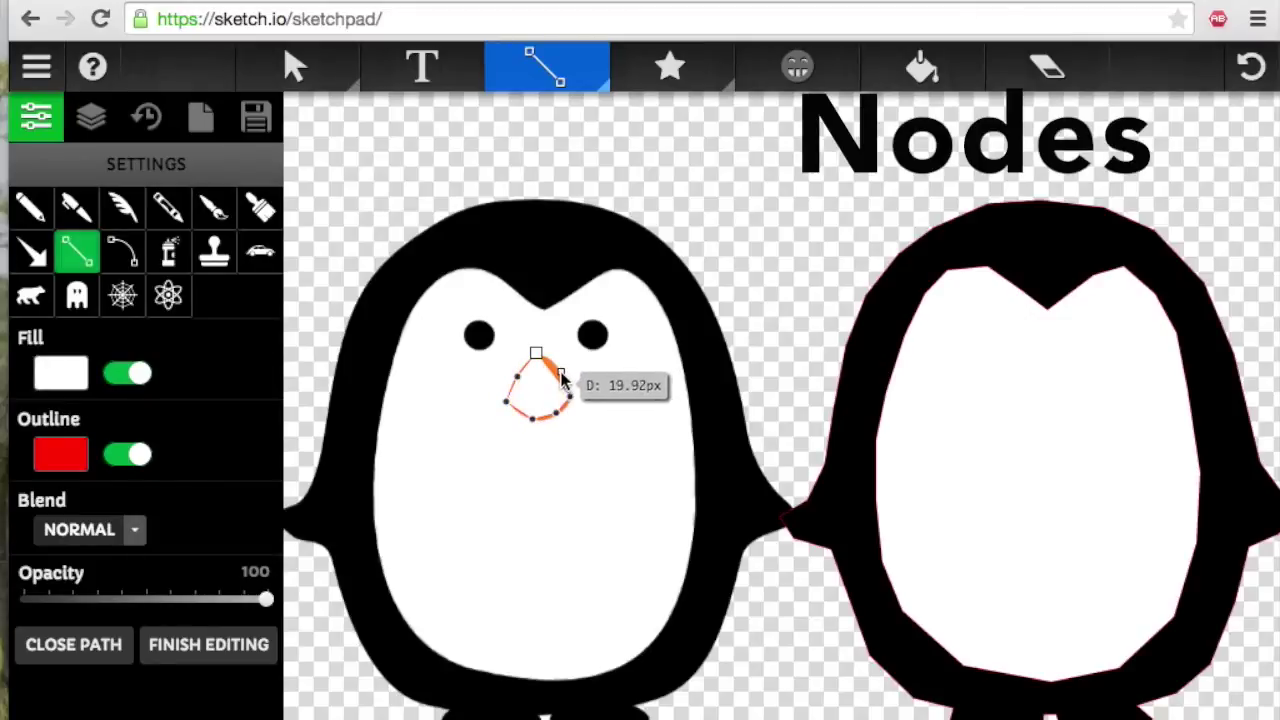
{"action": "left_click", "coordinate": [537, 355]}
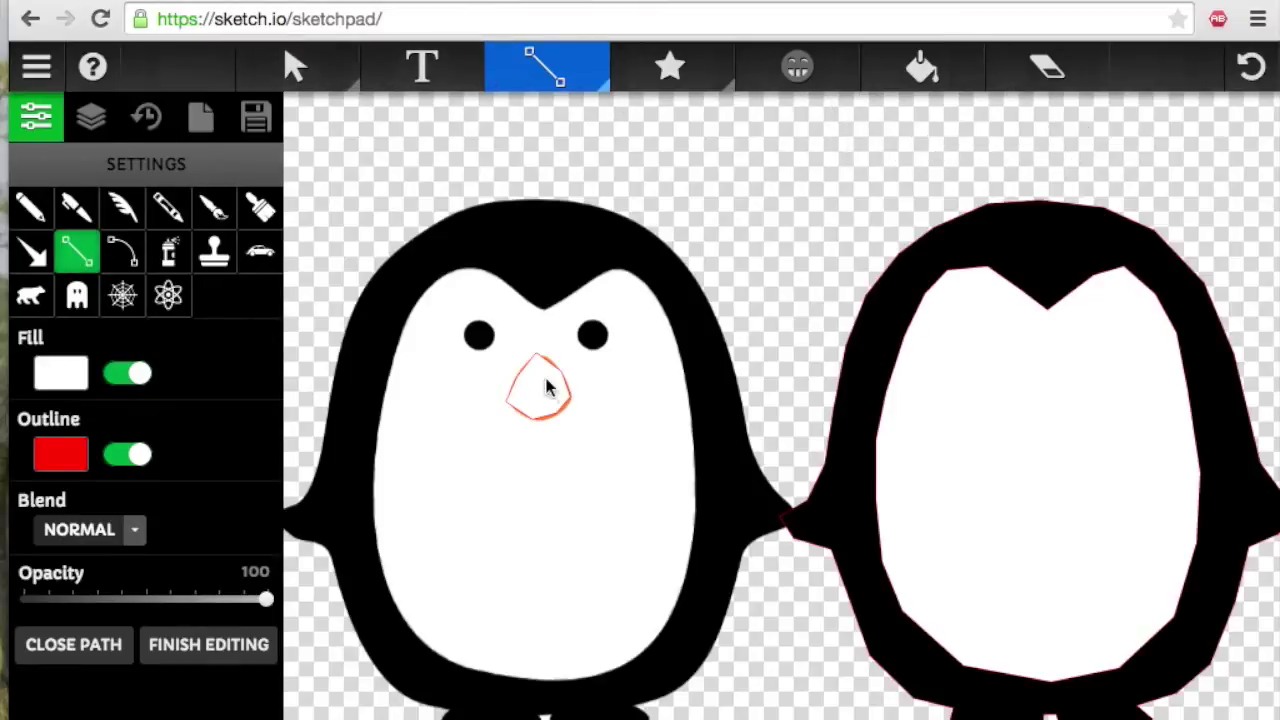
Move the traced beak onto the white face of the vector penguin and fill it with orange FF6C20.
{"action": "left_click", "coordinate": [296, 66]}
{"action": "left_click_drag", "start_coordinate": [534, 390], "coordinate": [1046, 382]}
{"action": "left_click", "coordinate": [532, 385]}
{"action": "left_click", "coordinate": [60, 376]}
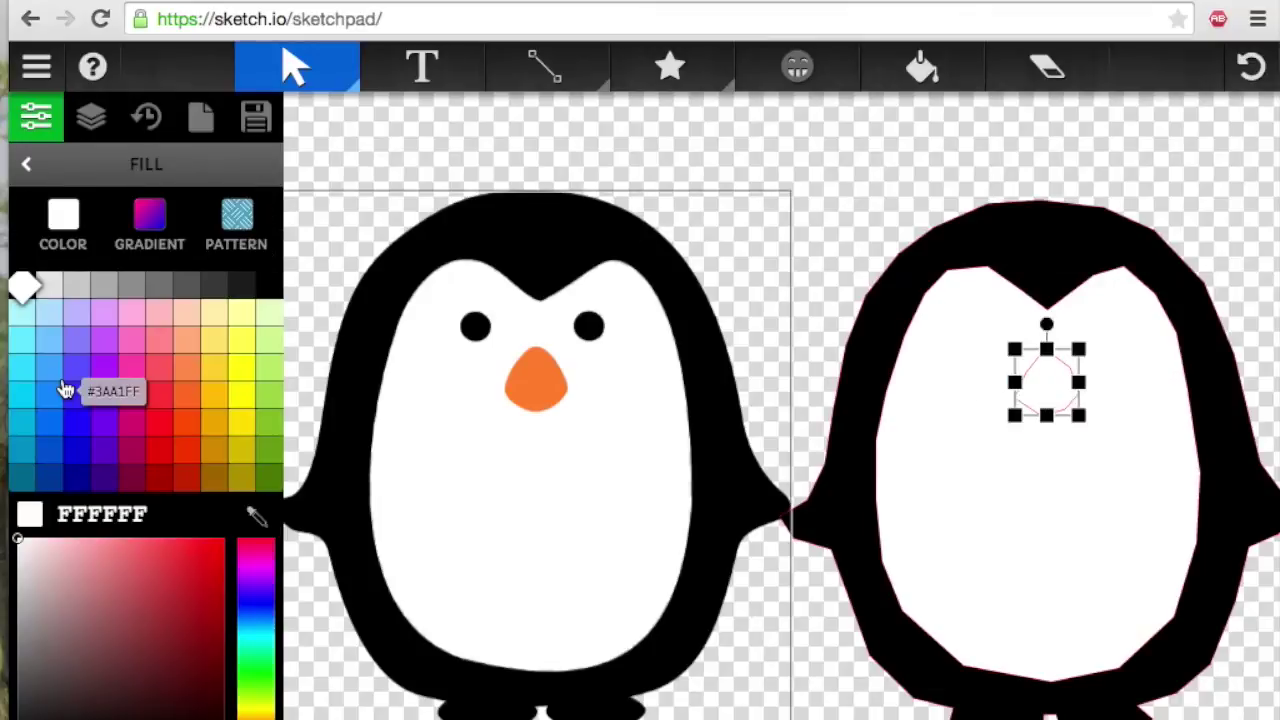
{"action": "left_click", "coordinate": [188, 400]}
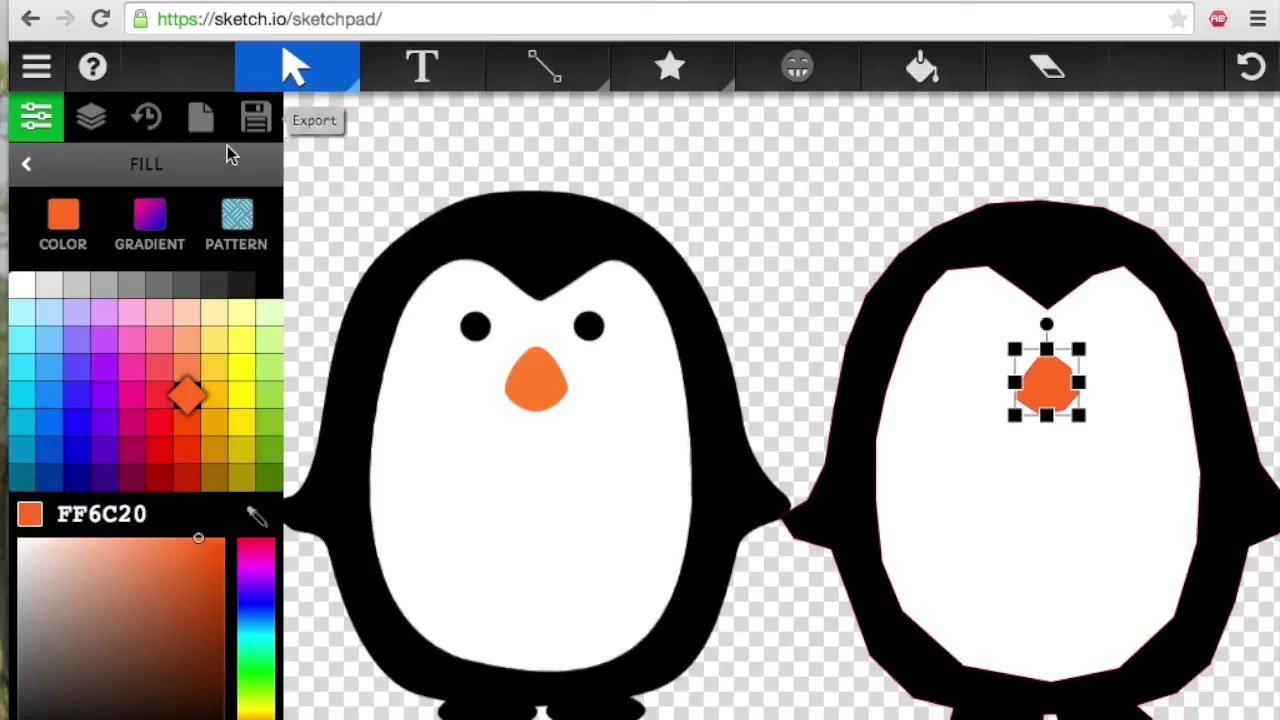
{"action": "left_click", "coordinate": [302, 68]}
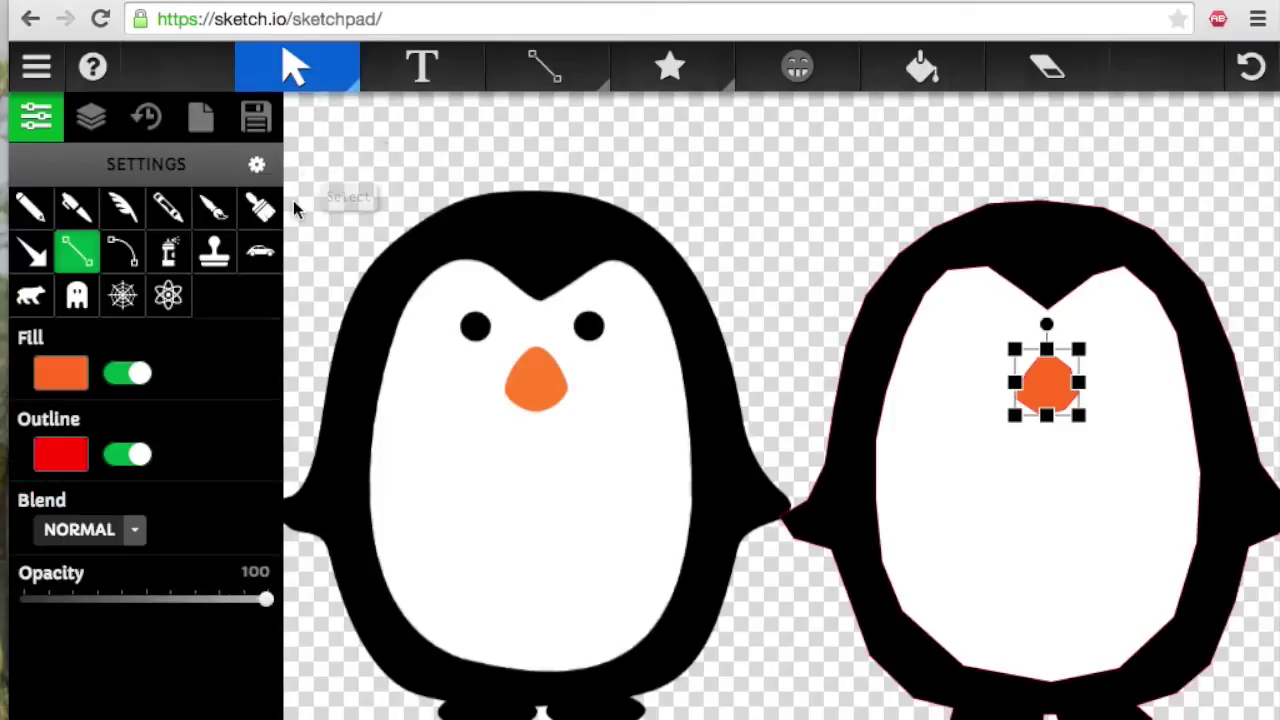
Trace the original penguin's left eye with a closed Line path.
{"action": "left_click", "coordinate": [124, 257]}
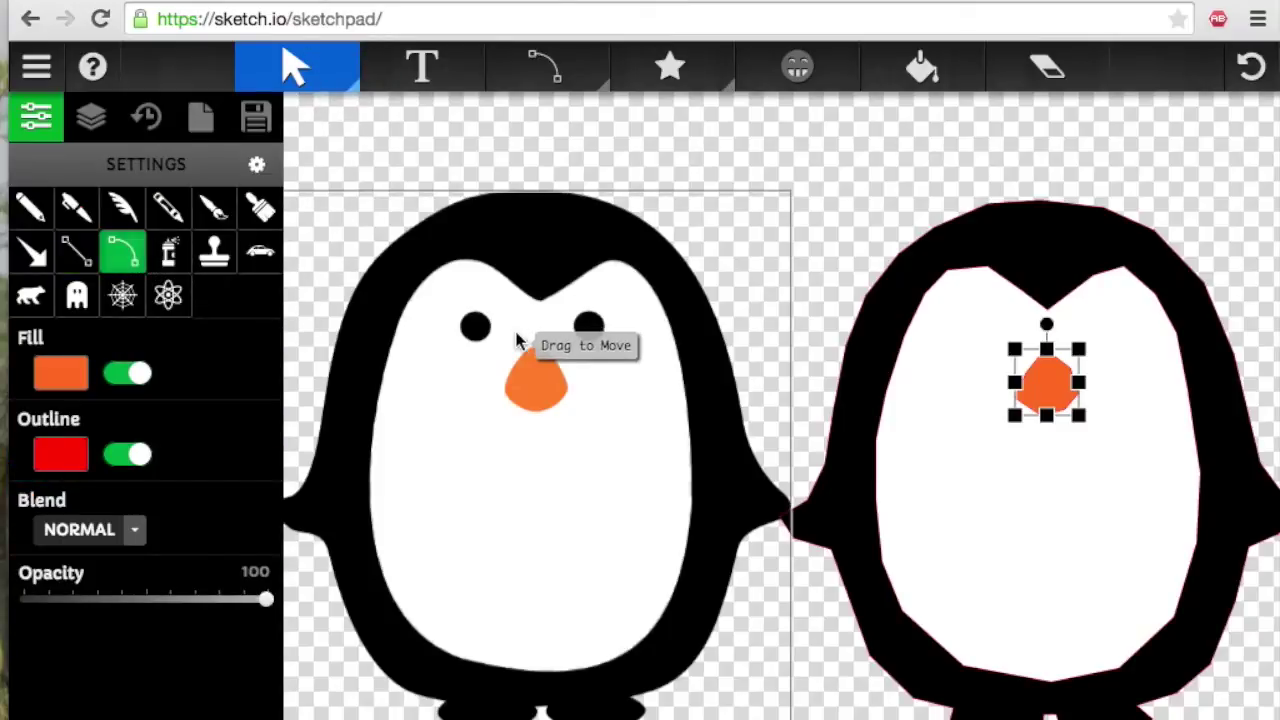
{"action": "left_click", "coordinate": [77, 251]}
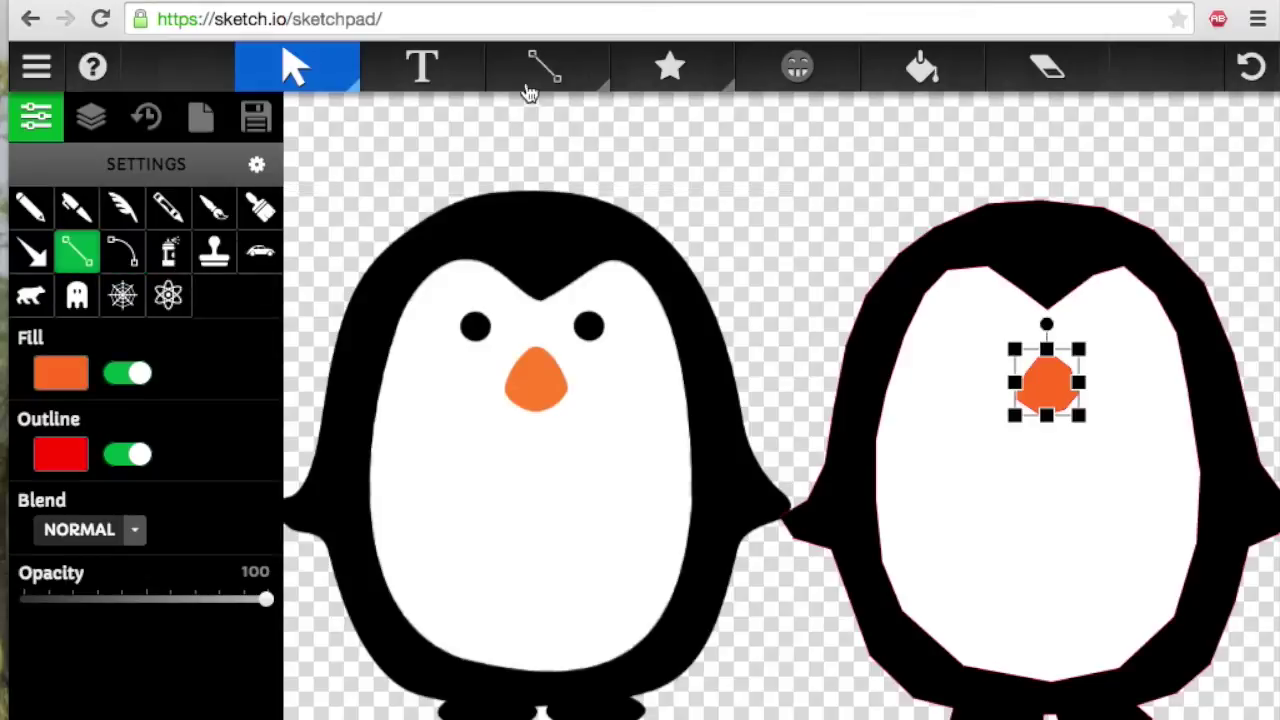
{"action": "left_click", "coordinate": [545, 76]}
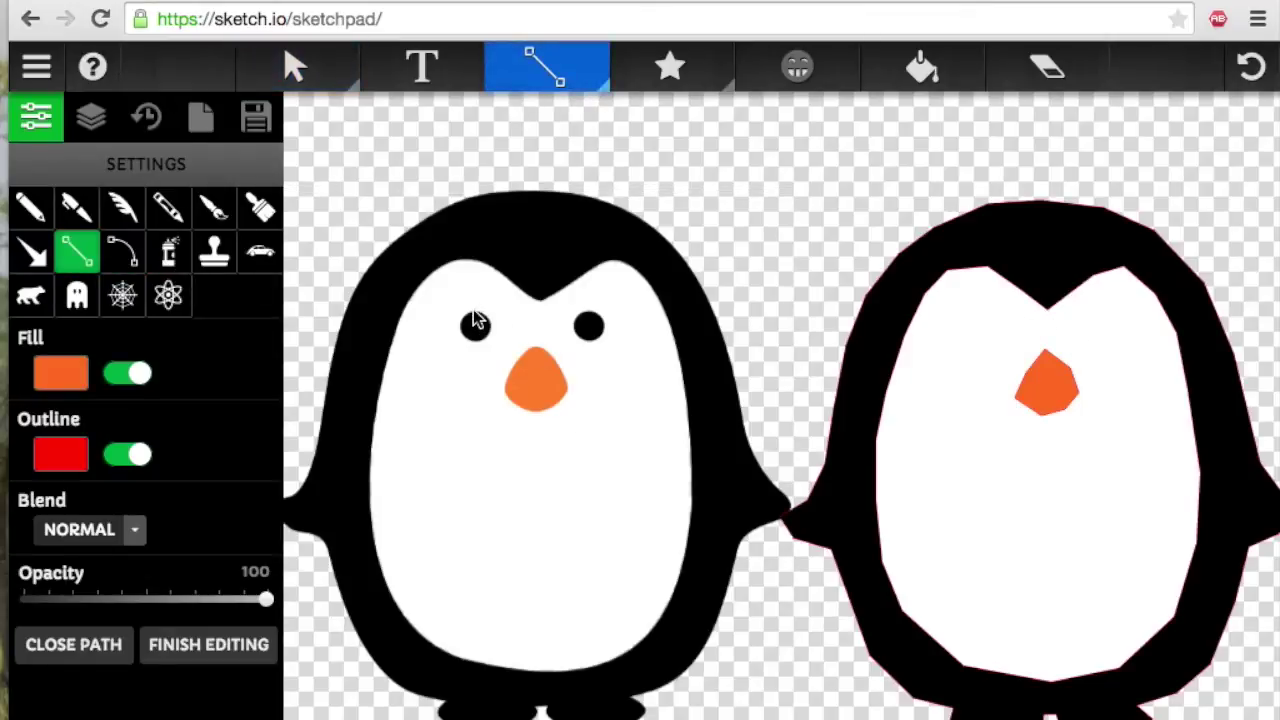
{"action": "mouse_move", "coordinate": [474, 311]}
{"action": "left_mouse_down"}
{"action": "mouse_move", "coordinate": [489, 328]}
{"action": "mouse_move", "coordinate": [468, 340]}
{"action": "mouse_move", "coordinate": [474, 318]}
{"action": "left_mouse_up"}
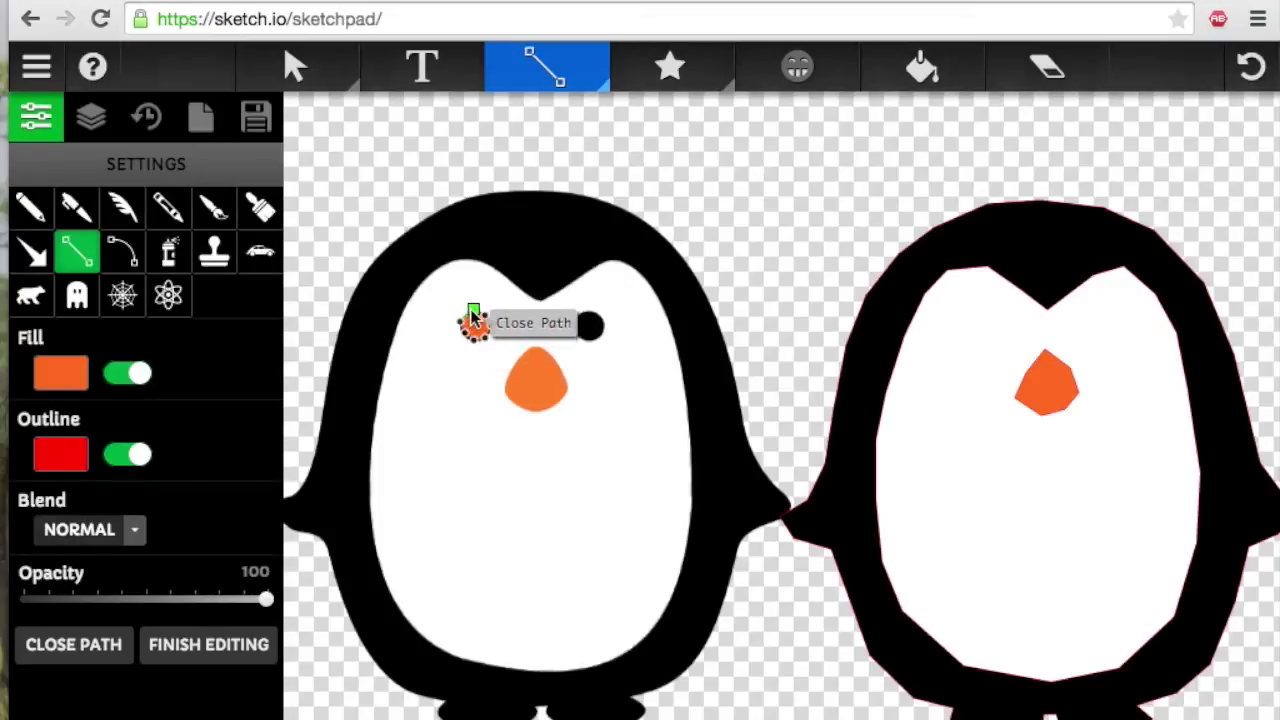
{"action": "left_click", "coordinate": [475, 318]}
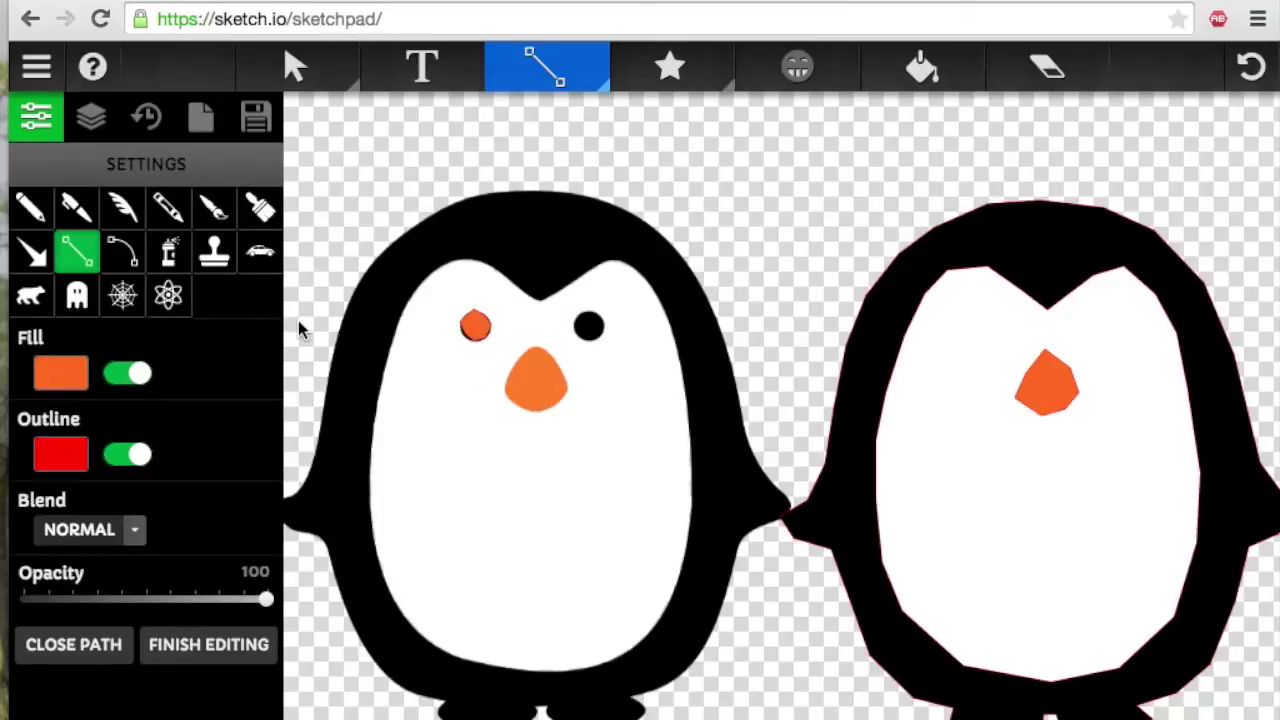
Change the traced left eye's fill to black 000000.
{"action": "left_click", "coordinate": [58, 388]}
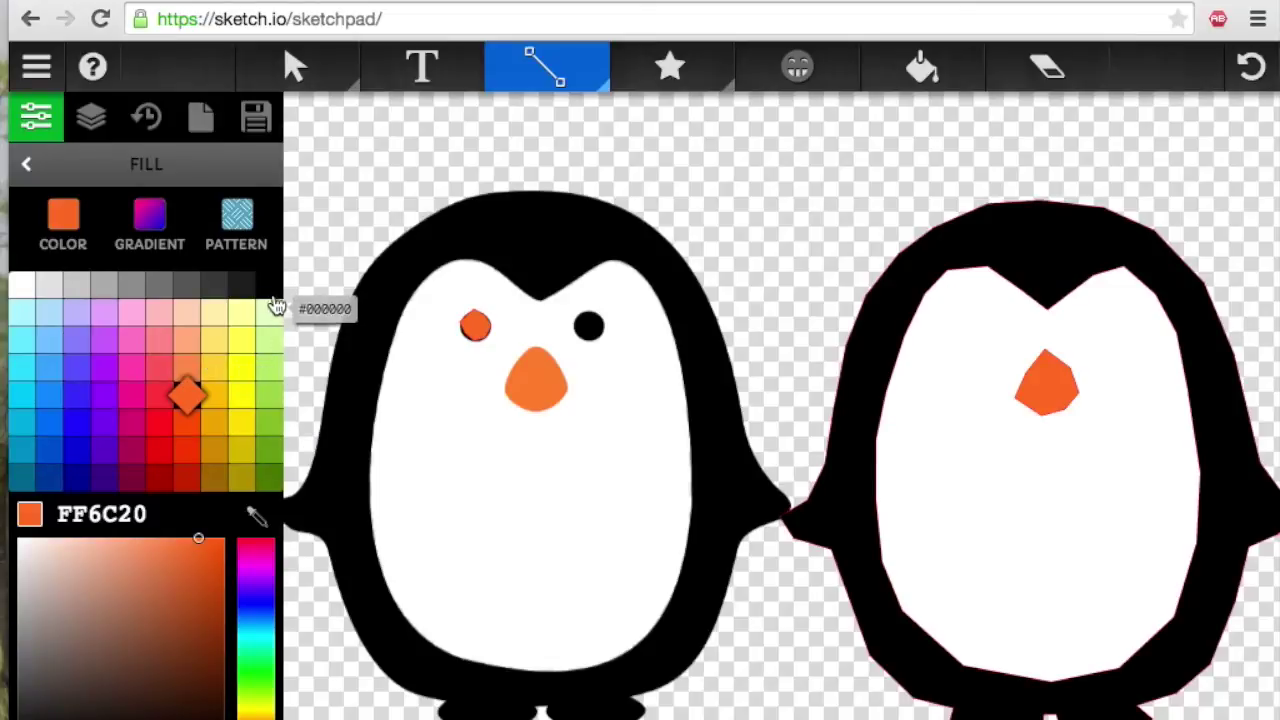
{"action": "left_click", "coordinate": [323, 75]}
{"action": "left_click", "coordinate": [472, 327]}
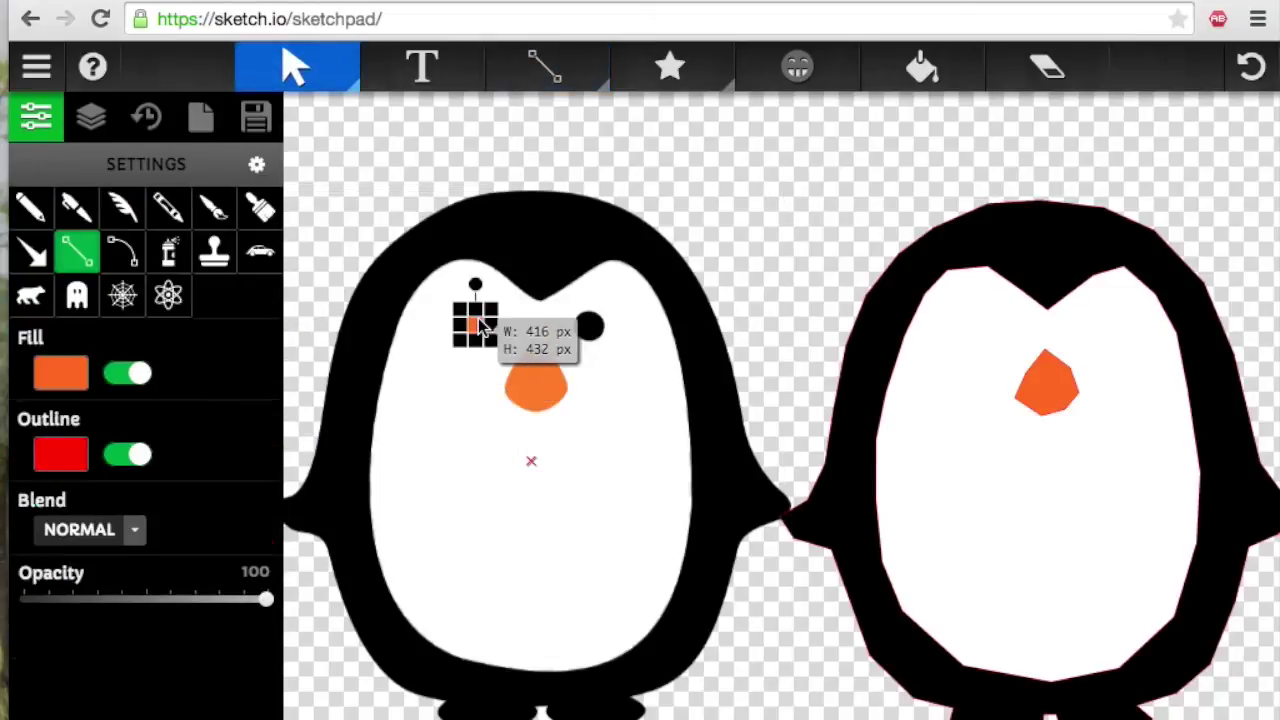
{"action": "left_click", "coordinate": [72, 385]}
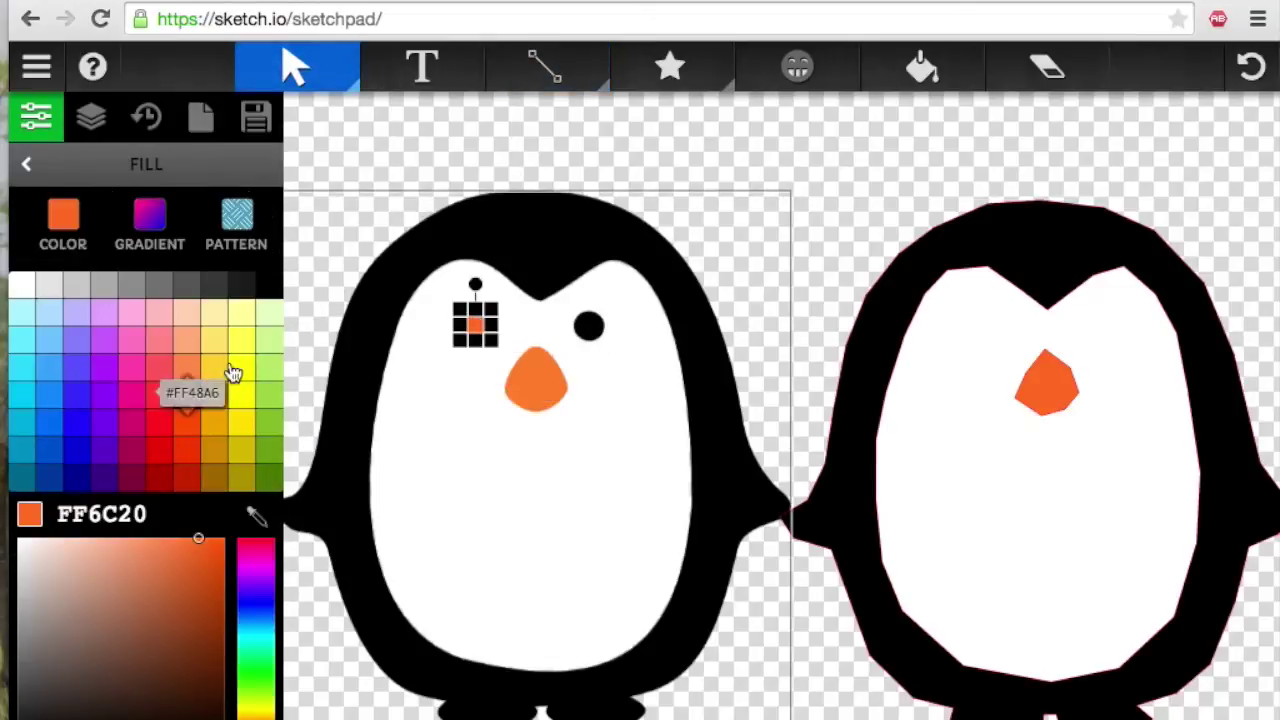
{"action": "left_click", "coordinate": [270, 288]}
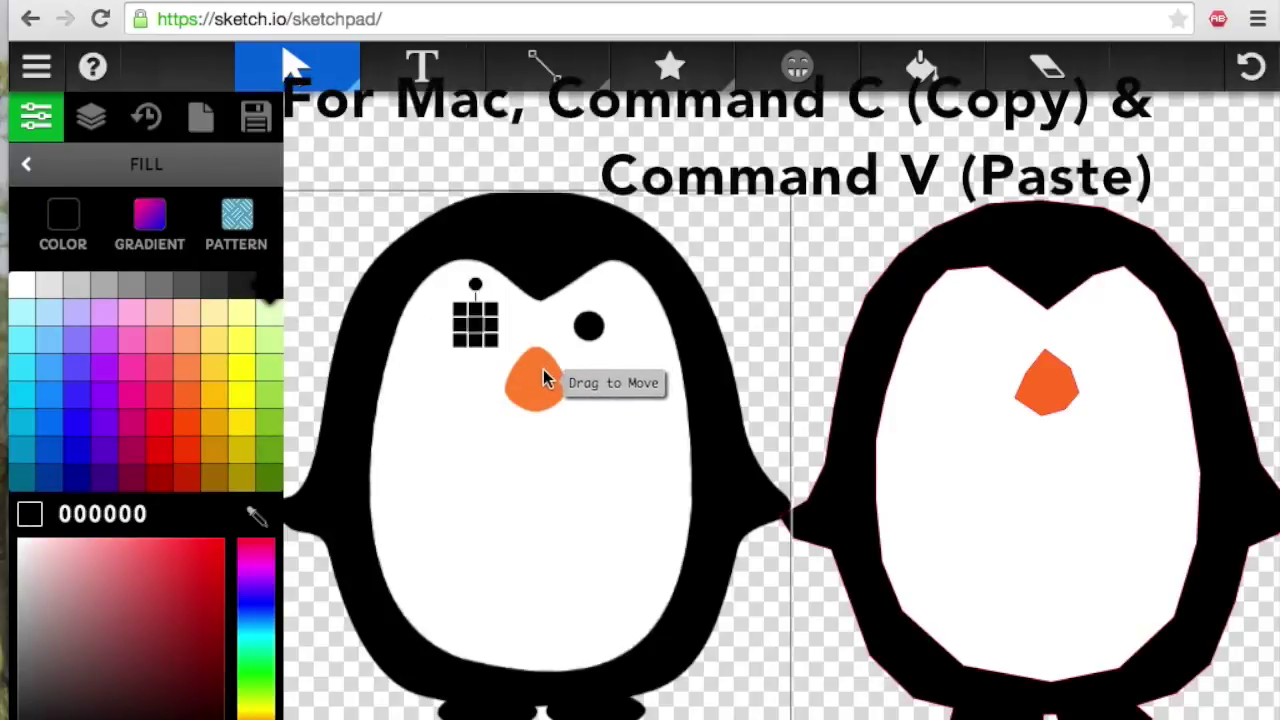
Duplicate the traced black eye and place one eye on each side of the vector penguin's beak.
{"action": "key", "text": "super+c"}
{"action": "key", "text": "super+v"}
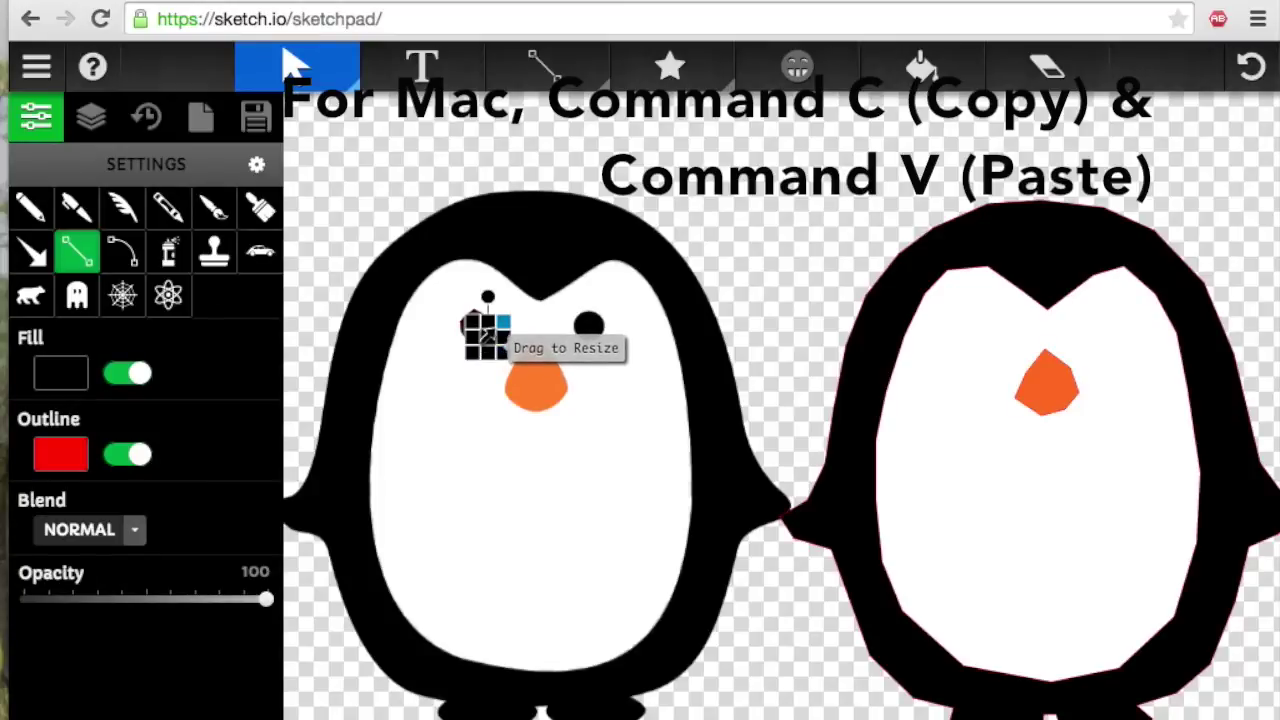
{"action": "left_click_drag", "start_coordinate": [497, 332], "coordinate": [1124, 322]}
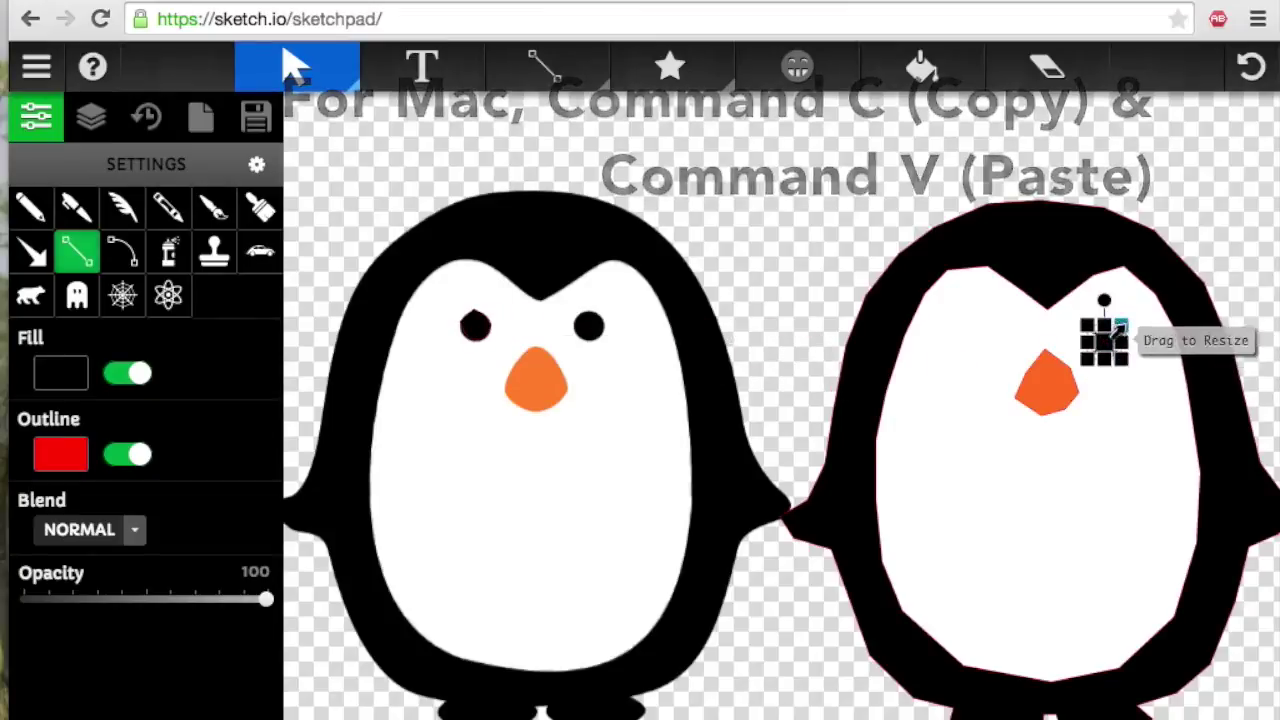
{"action": "key", "text": "super+v"}
{"action": "left_click_drag", "start_coordinate": [471, 323], "coordinate": [997, 357]}
{"action": "left_click", "coordinate": [677, 171]}
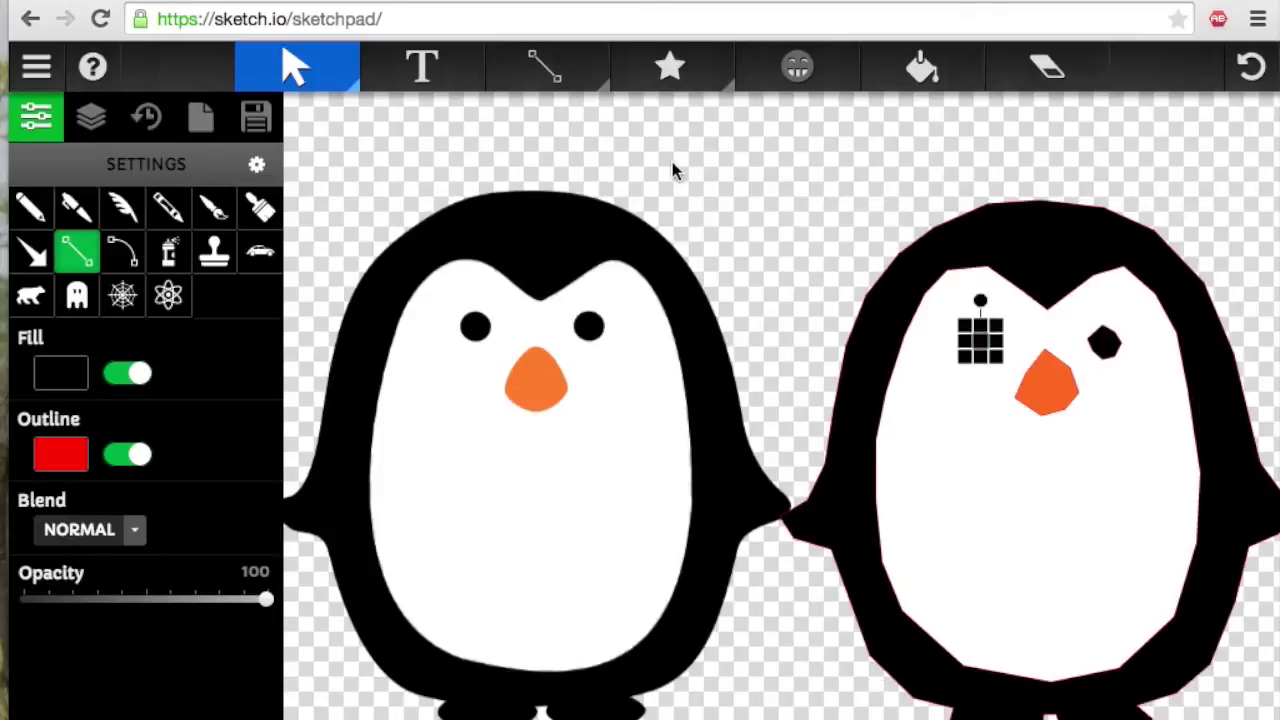
Delete the original penguin image and move all the traced shapes together toward the middle of the canvas.
{"action": "left_click", "coordinate": [1076, 698]}
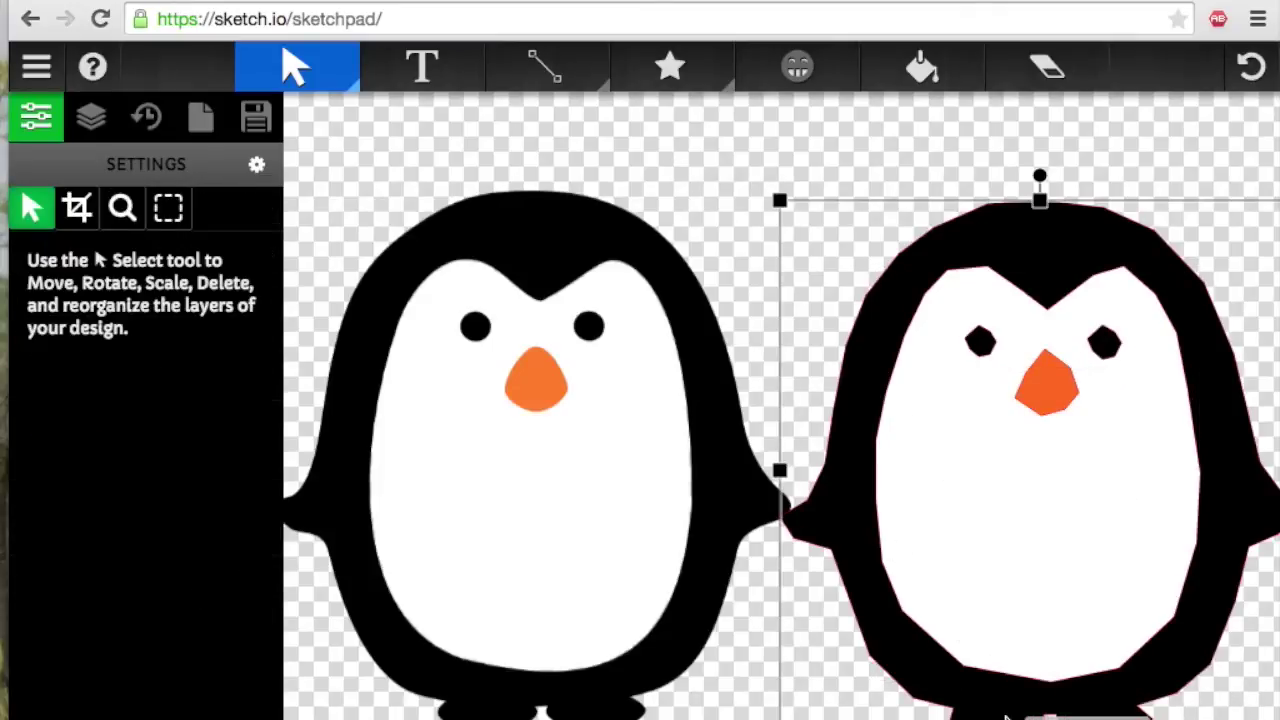
{"action": "left_click", "coordinate": [400, 390]}
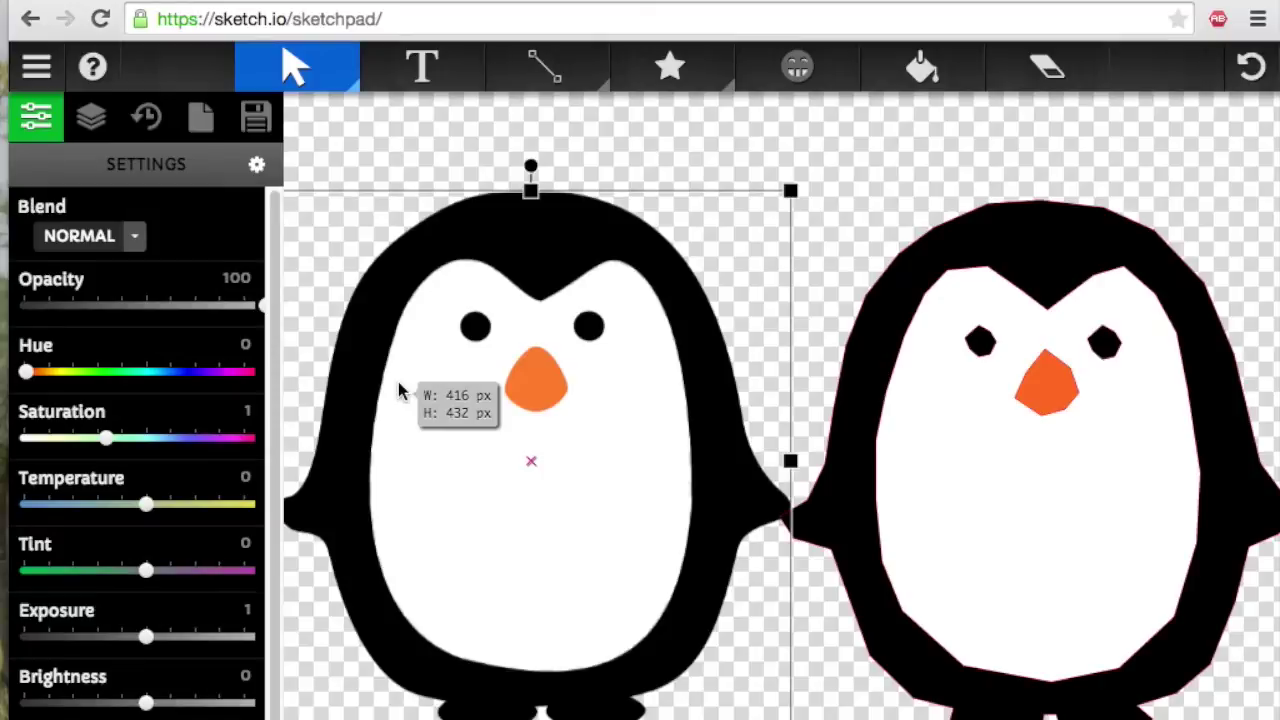
{"action": "key", "text": "Delete"}
{"action": "left_click_drag", "start_coordinate": [726, 150], "coordinate": [1255, 718]}
{"action": "left_click_drag", "start_coordinate": [1077, 534], "coordinate": [742, 528]}
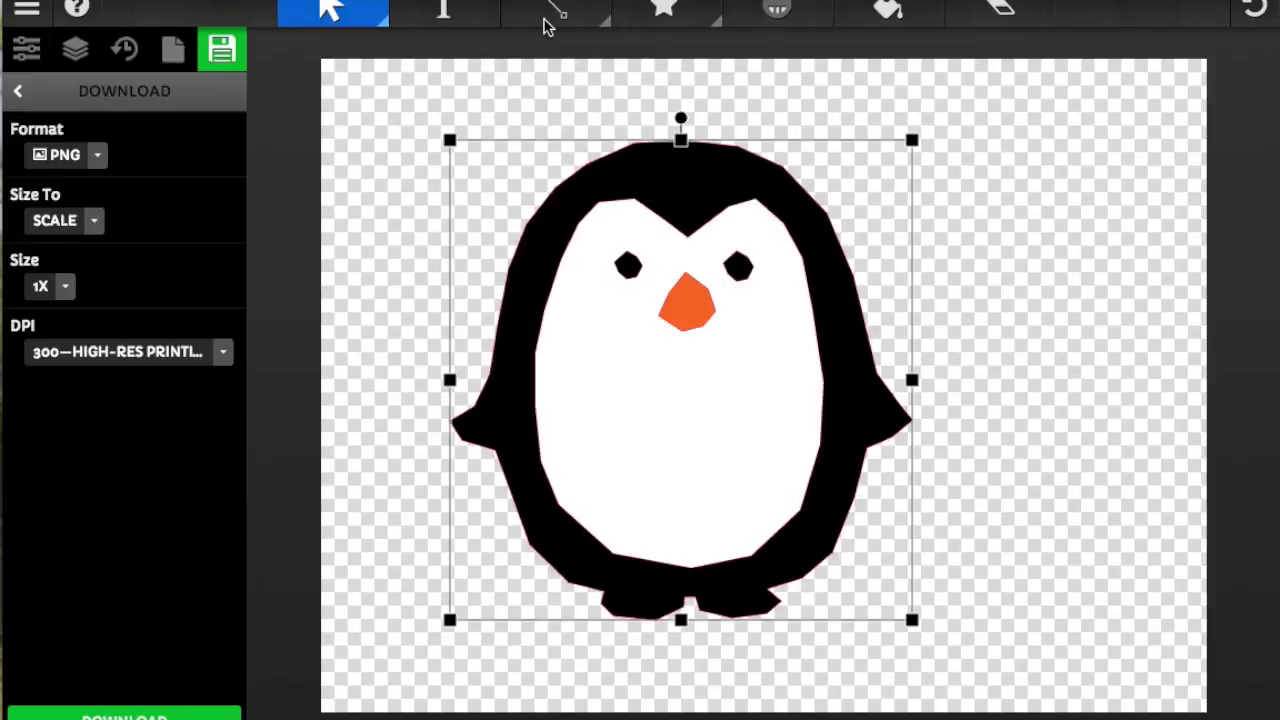
Try a closed black Line path along the body's right edge from the head to the wing tip, and undo it.
{"action": "left_click", "coordinate": [549, 14]}
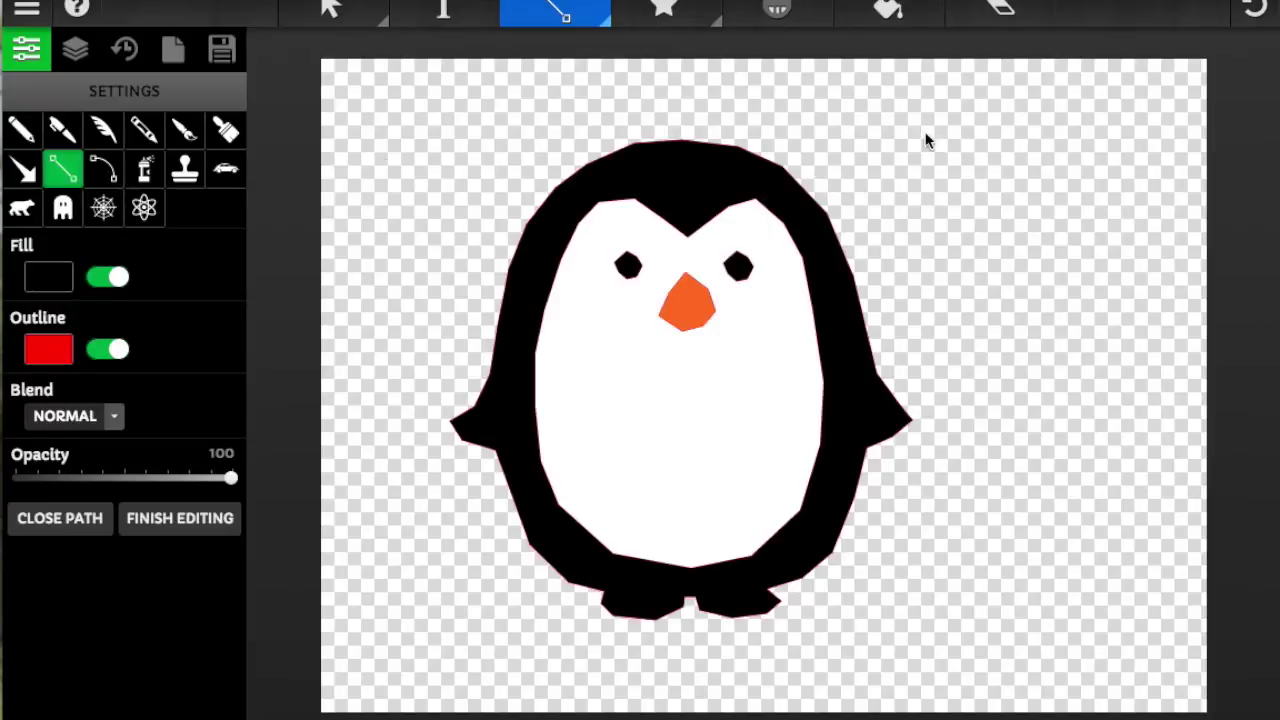
{"action": "left_click", "coordinate": [812, 184]}
{"action": "left_click", "coordinate": [866, 224]}
{"action": "left_click", "coordinate": [868, 290]}
{"action": "left_click", "coordinate": [873, 341]}
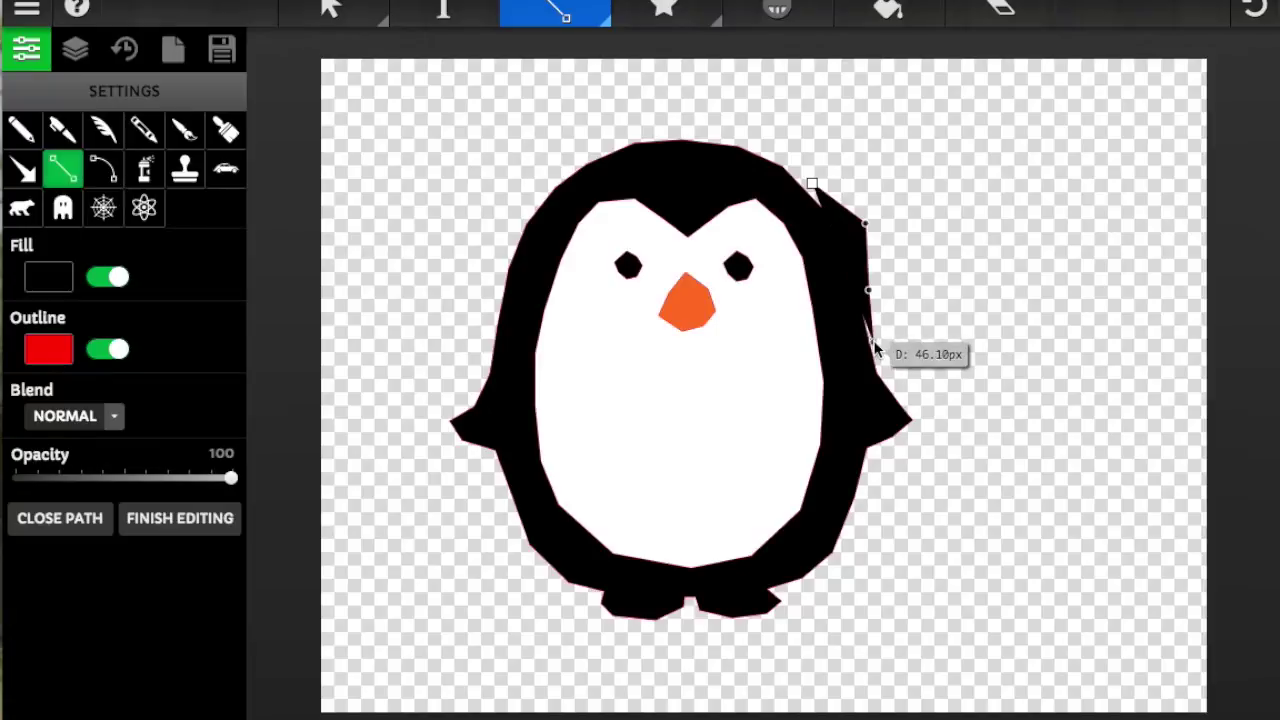
{"action": "left_click", "coordinate": [880, 368]}
{"action": "left_click", "coordinate": [917, 424]}
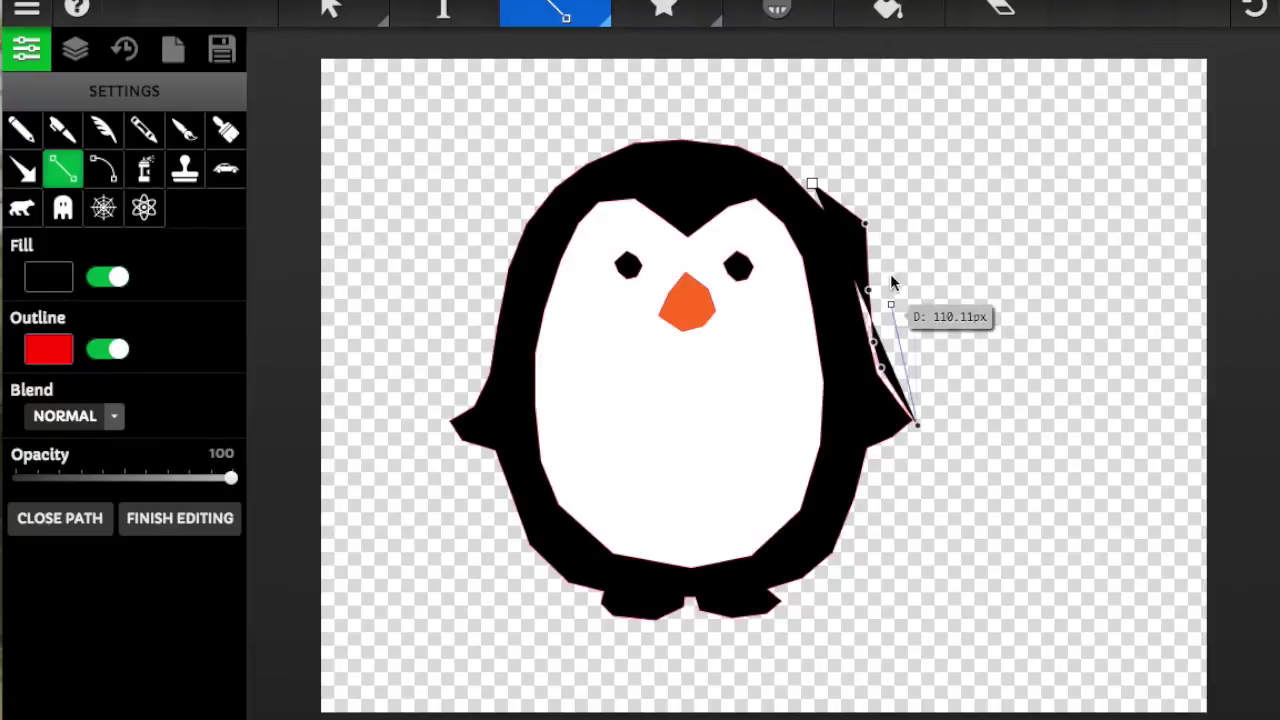
{"action": "left_click", "coordinate": [813, 188]}
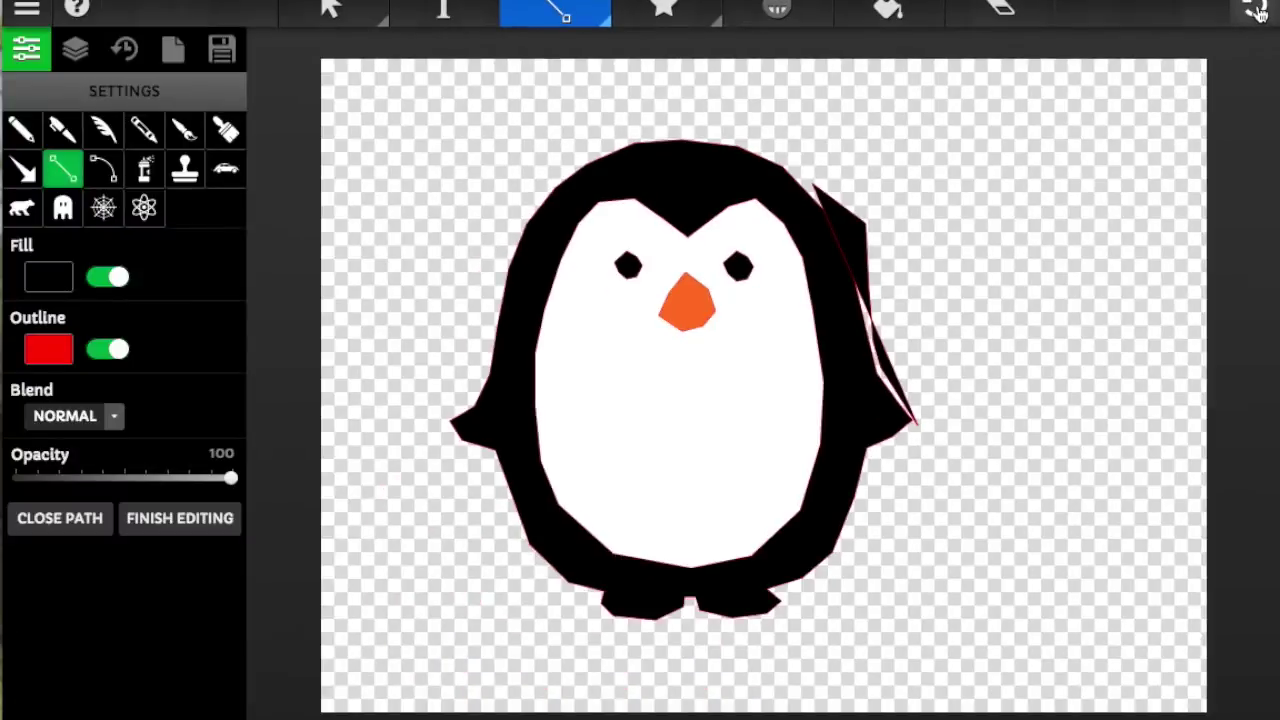
{"action": "left_click", "coordinate": [1256, 10]}
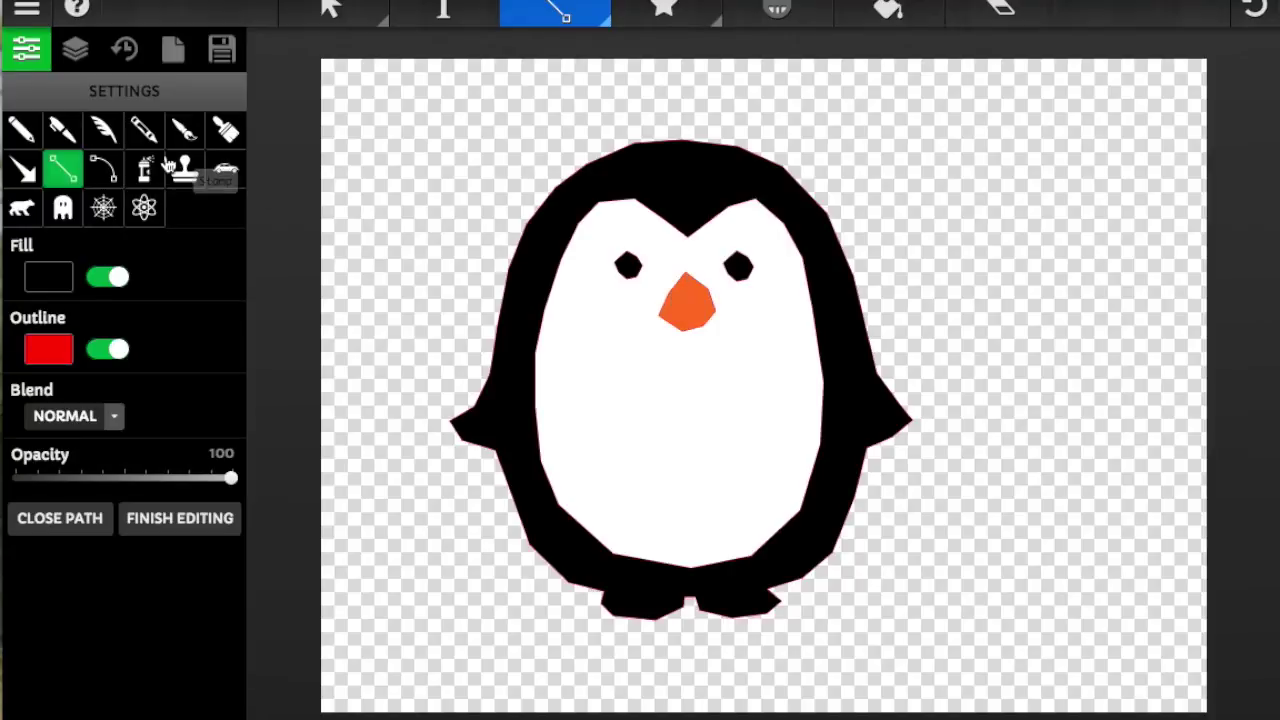
Trace over the penguin's orange beak with a closed, black-filled Line path.
{"action": "left_click", "coordinate": [663, 295]}
{"action": "left_click", "coordinate": [656, 316]}
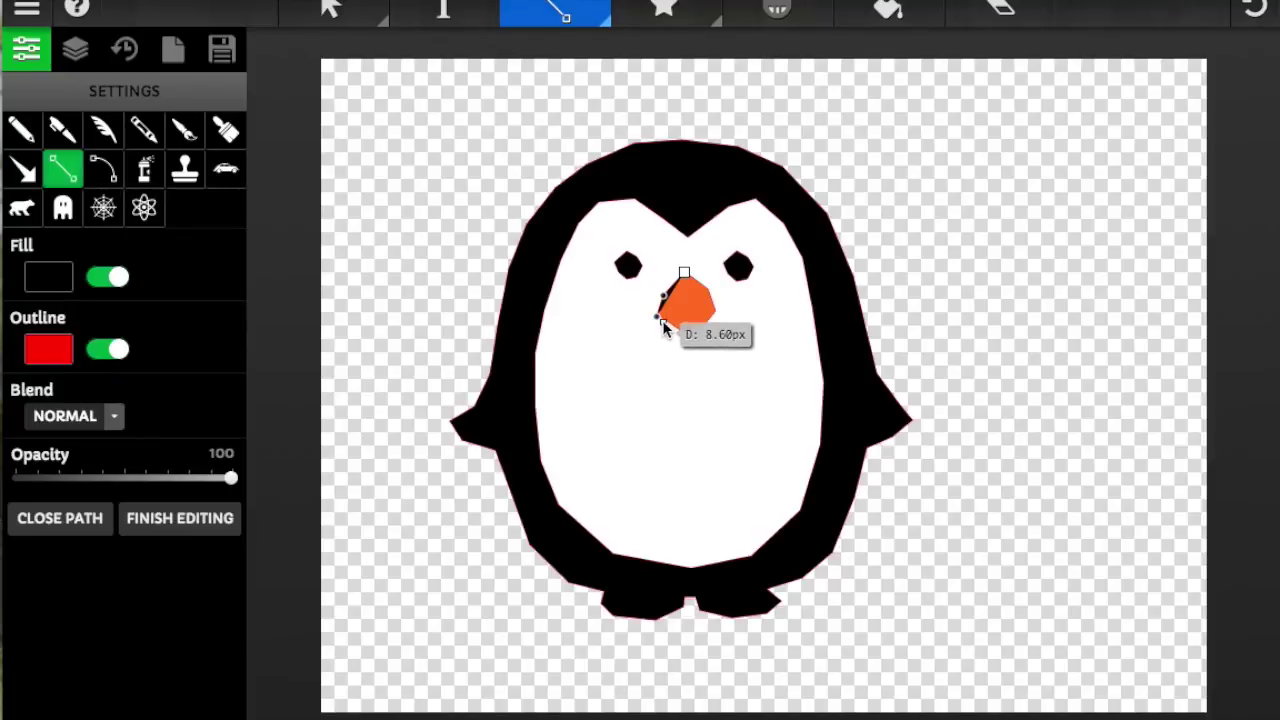
{"action": "left_click", "coordinate": [678, 331]}
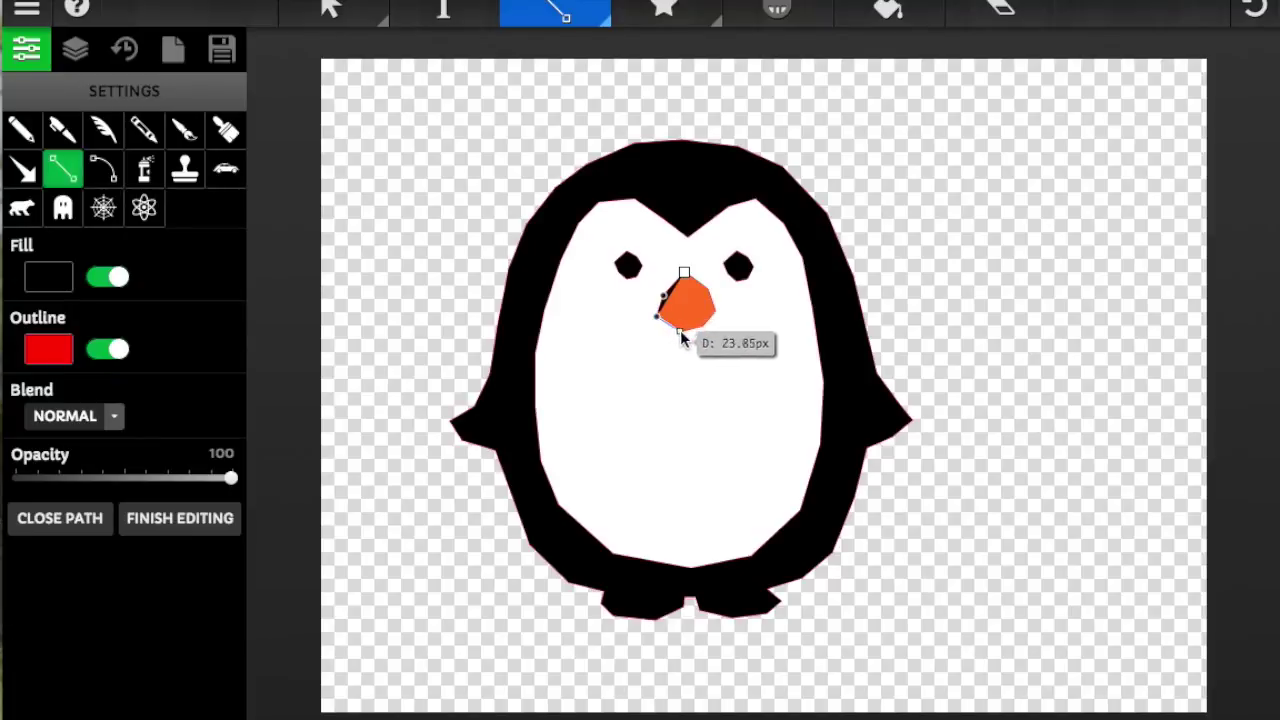
{"action": "left_click", "coordinate": [704, 326]}
{"action": "left_click", "coordinate": [714, 313]}
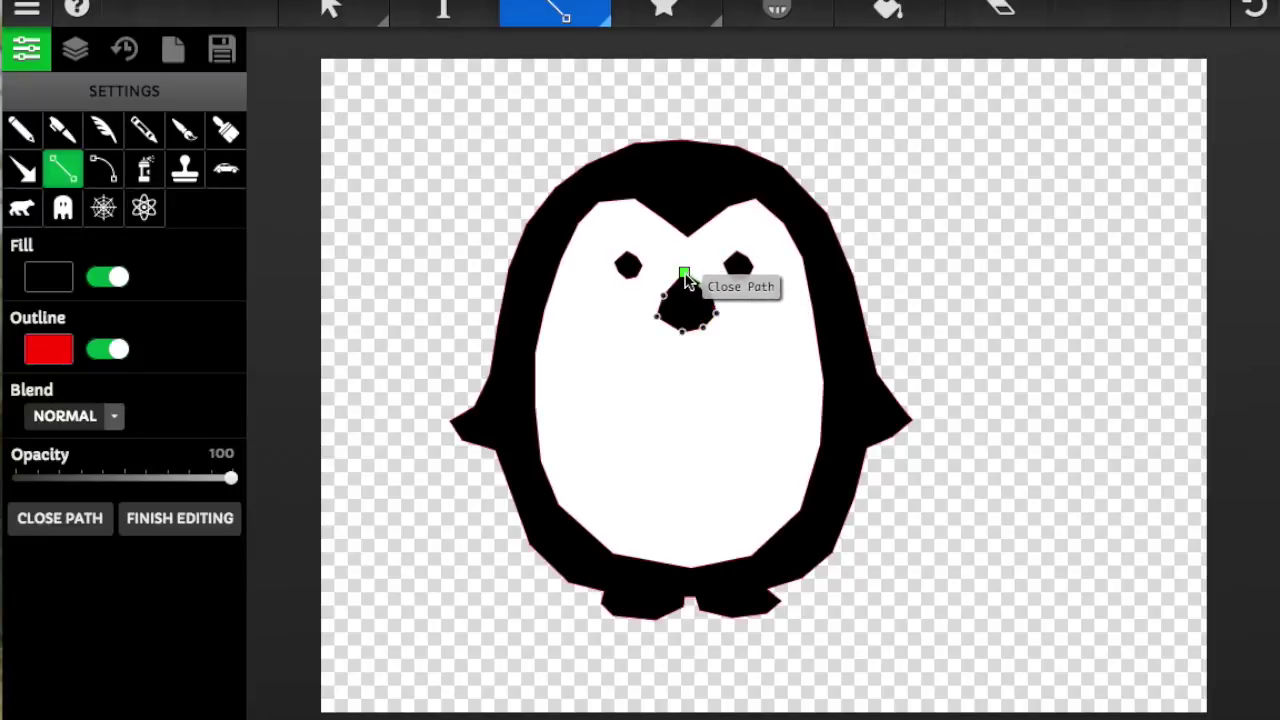
{"action": "left_click", "coordinate": [684, 276]}
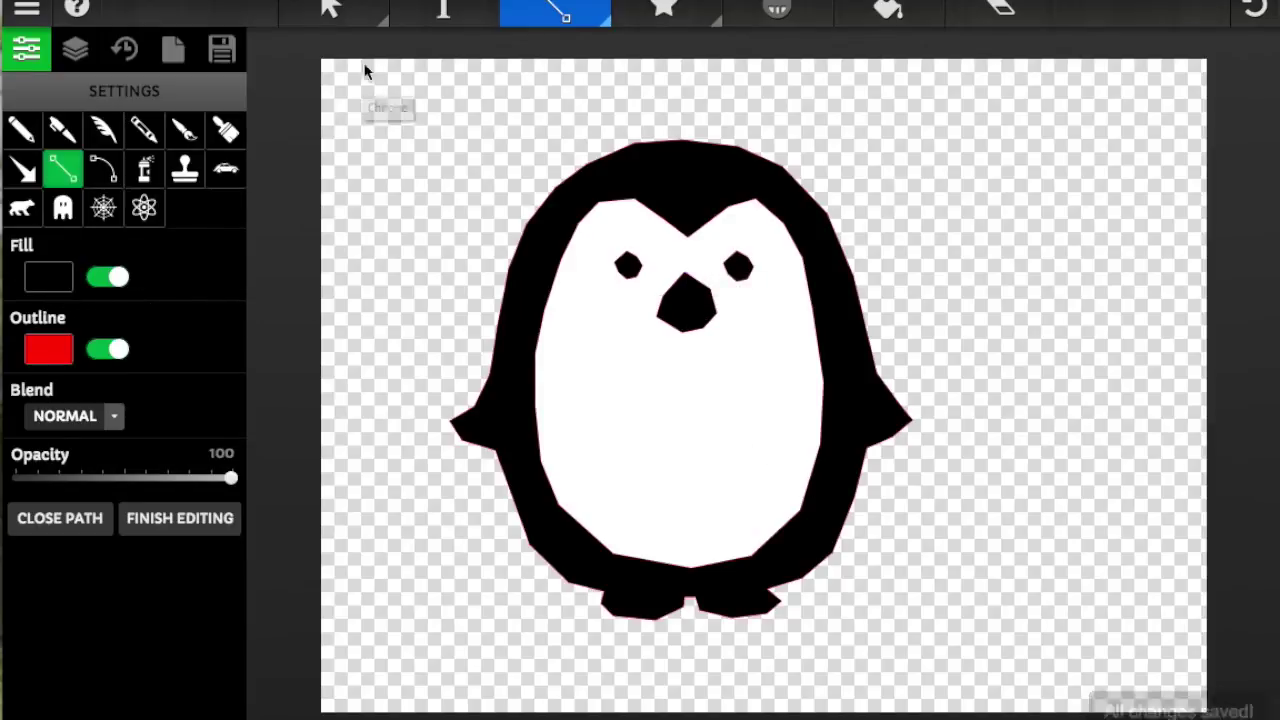
Move the traced black beak off the body into the empty canvas beside the penguin and set its fill to orange FF6C20.
{"action": "left_click", "coordinate": [356, 9]}
{"action": "left_click", "coordinate": [688, 305]}
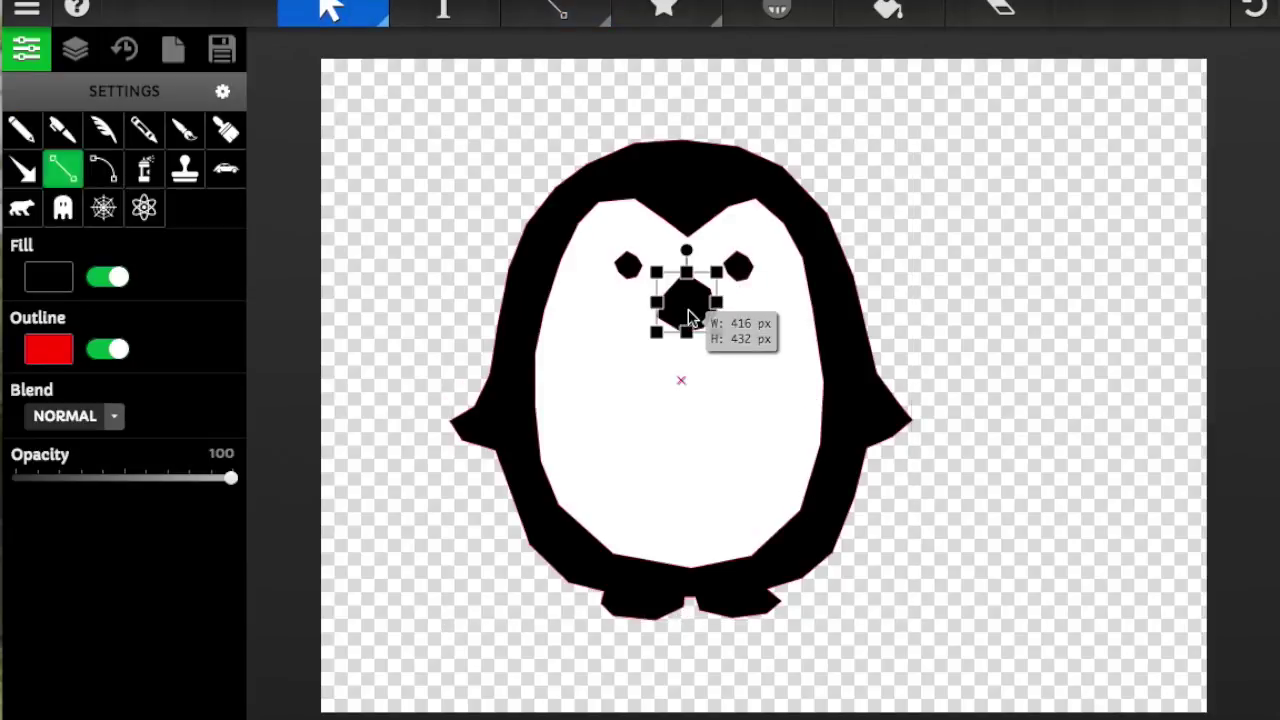
{"action": "left_click_drag", "start_coordinate": [706, 304], "coordinate": [1063, 297]}
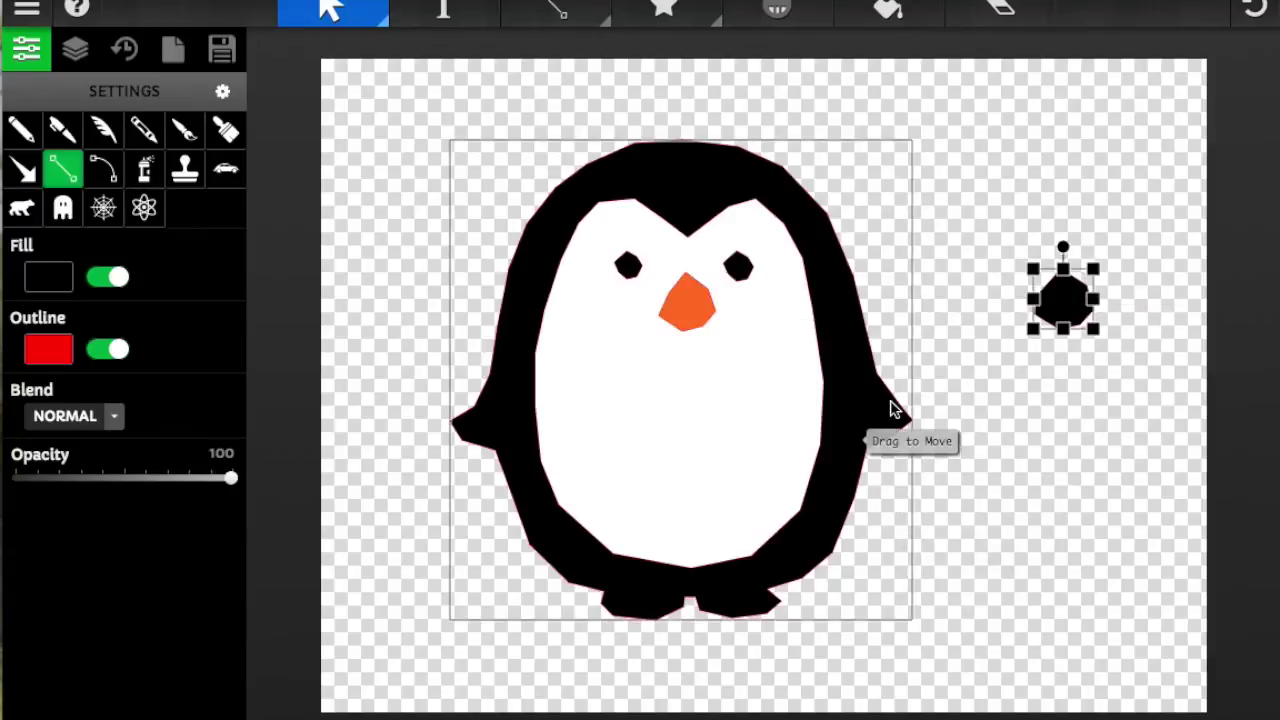
{"action": "left_click", "coordinate": [48, 277]}
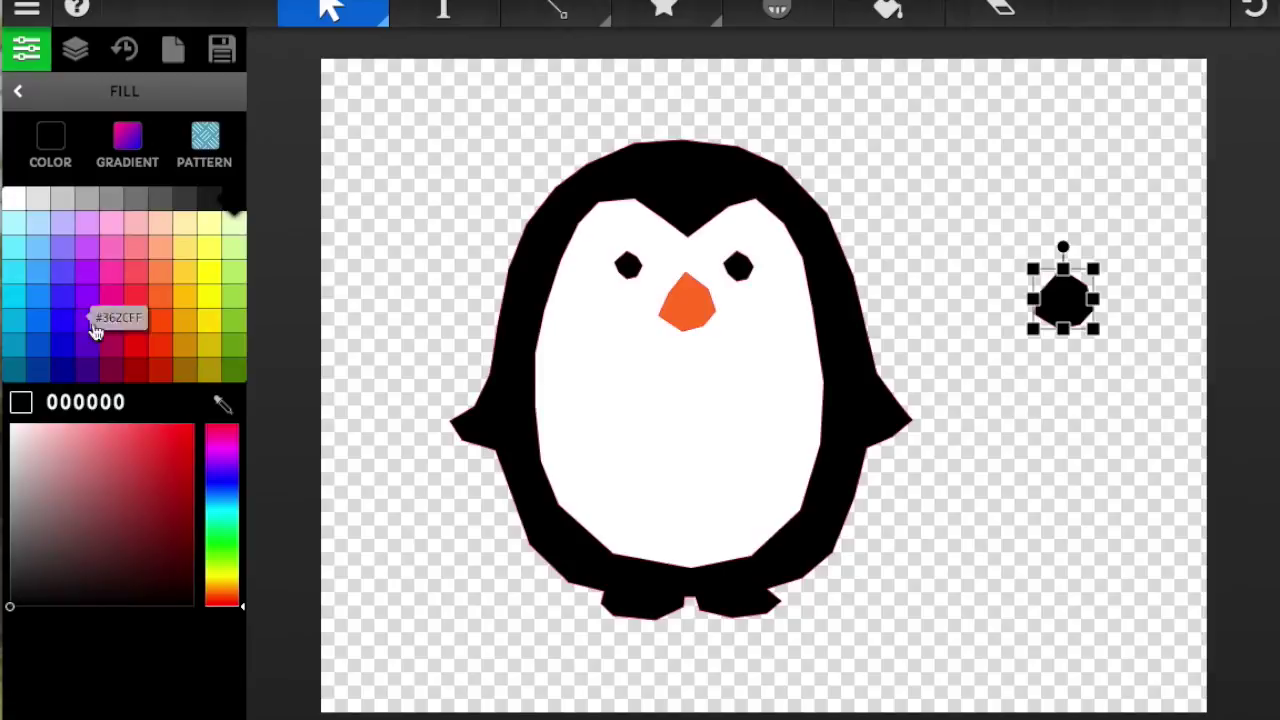
{"action": "left_click", "coordinate": [162, 297]}
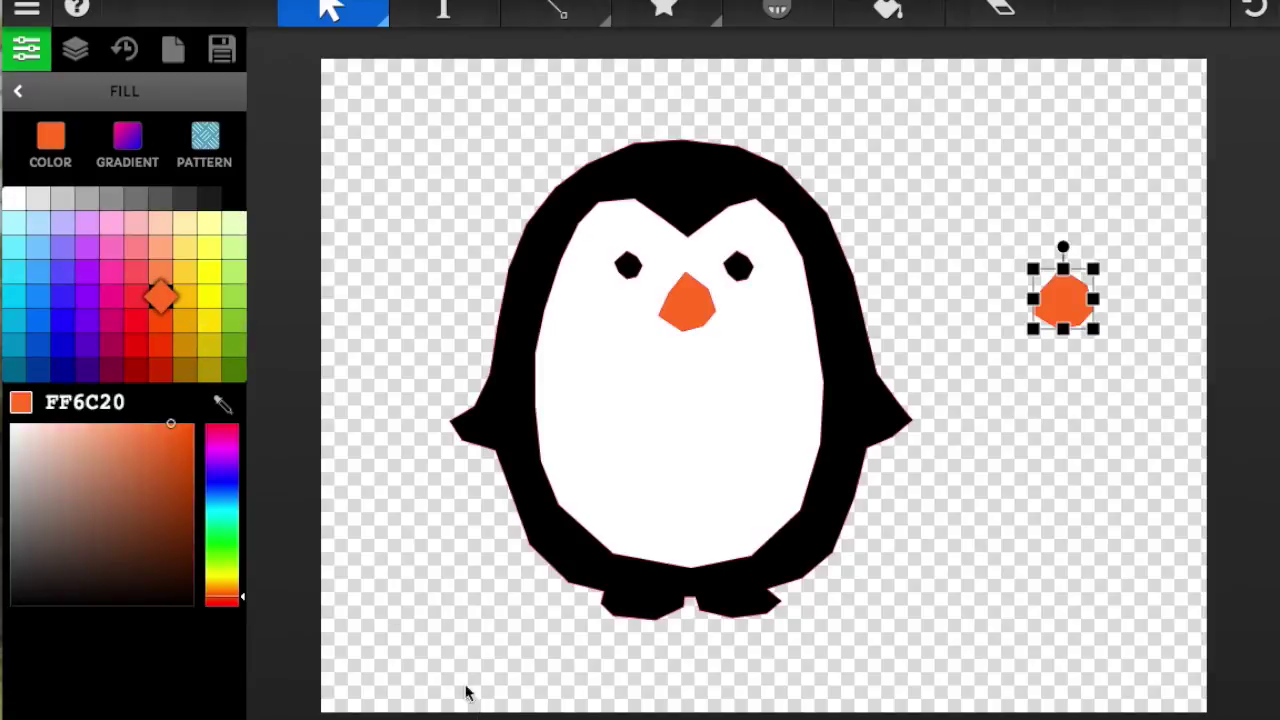
{"action": "left_click", "coordinate": [466, 692]}
{"action": "left_click", "coordinate": [850, 260]}
Look over the star shape settings and the Animals clipart, and undo the latest beak changes.
{"action": "left_click", "coordinate": [668, 12]}
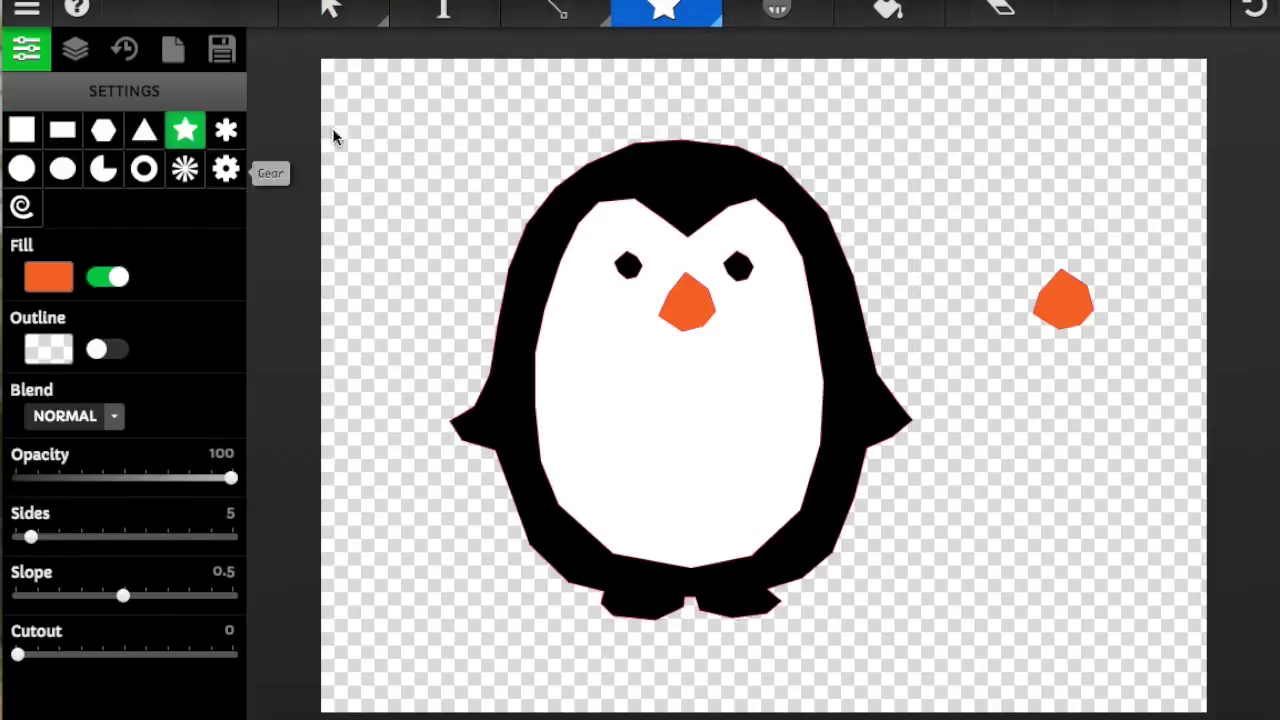
{"action": "left_click", "coordinate": [788, 9]}
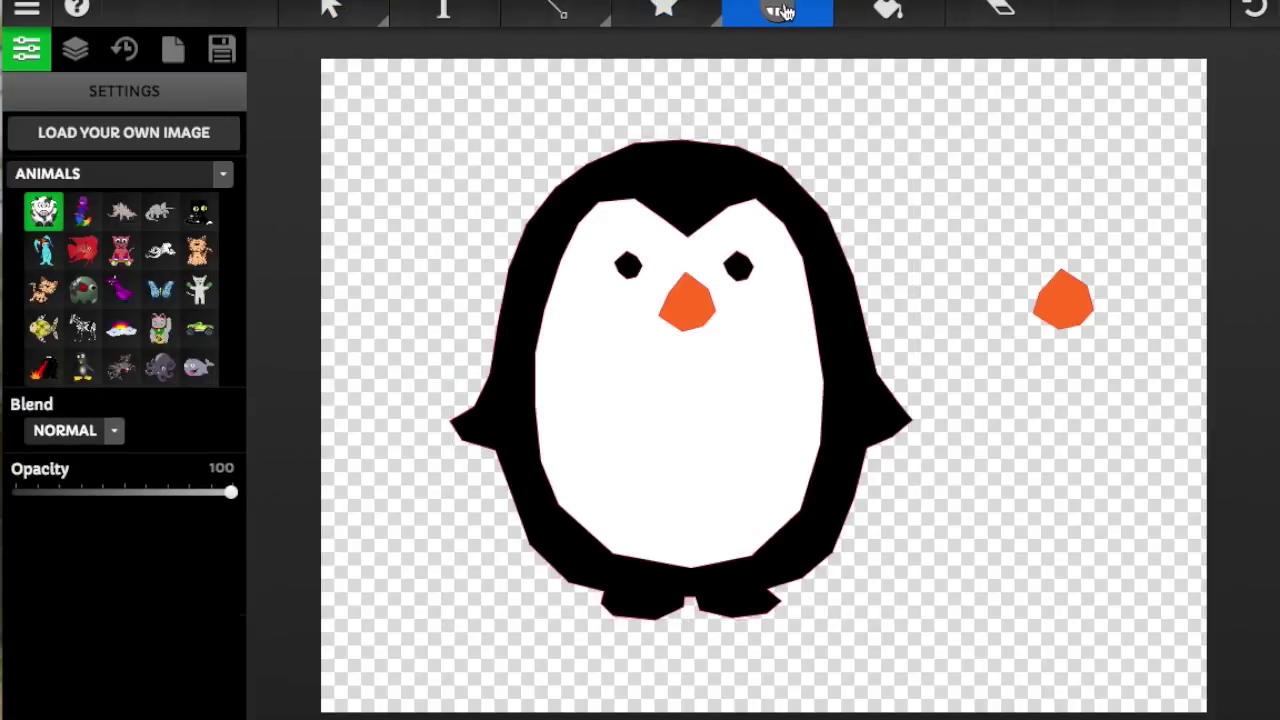
{"action": "key", "text": "ctrl+z"}
{"action": "key", "text": "ctrl+z"}
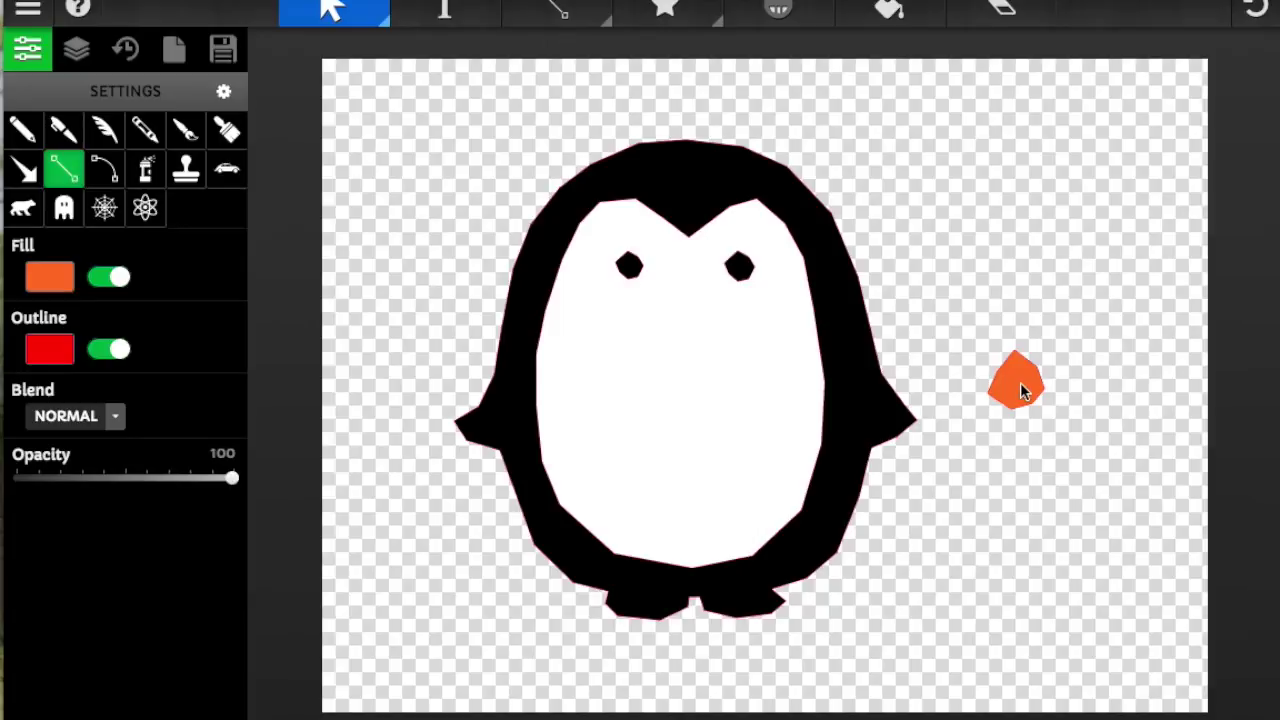
Try moving the orange beak onto the penguin's white face, and undo the move.
{"action": "left_click_drag", "start_coordinate": [1020, 382], "coordinate": [687, 349]}
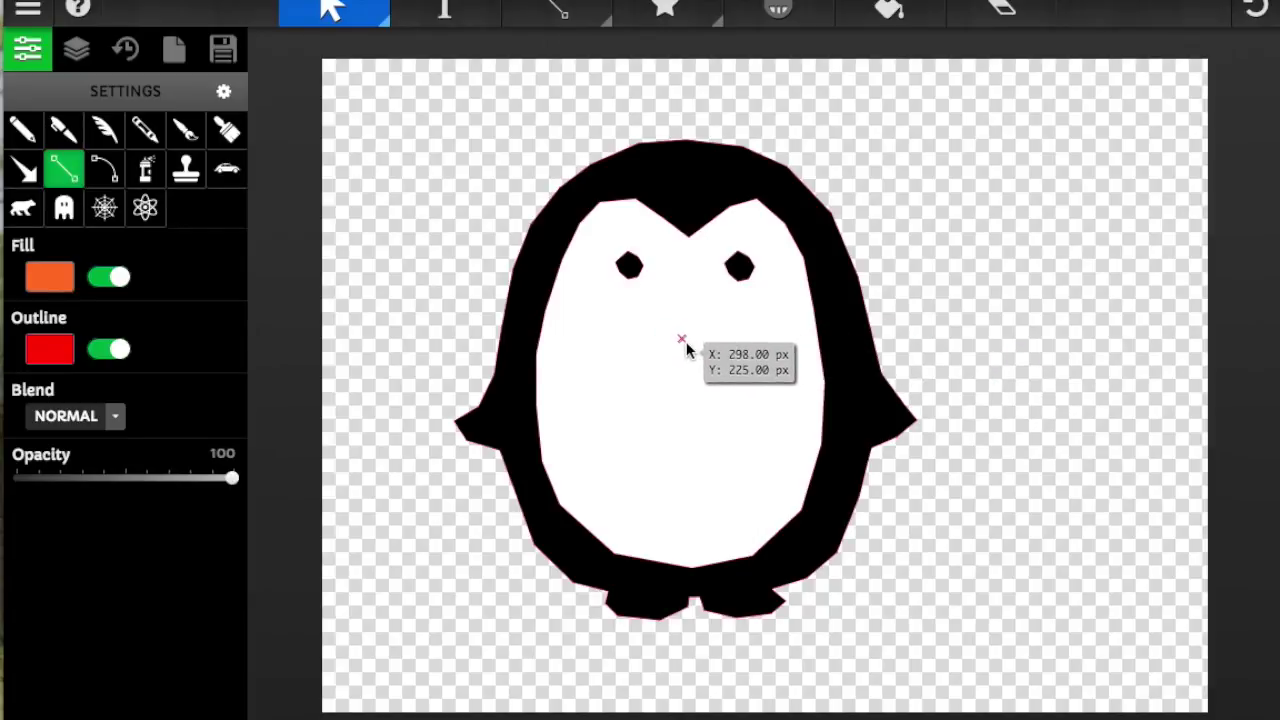
{"action": "left_click_drag", "start_coordinate": [687, 349], "coordinate": [687, 349]}
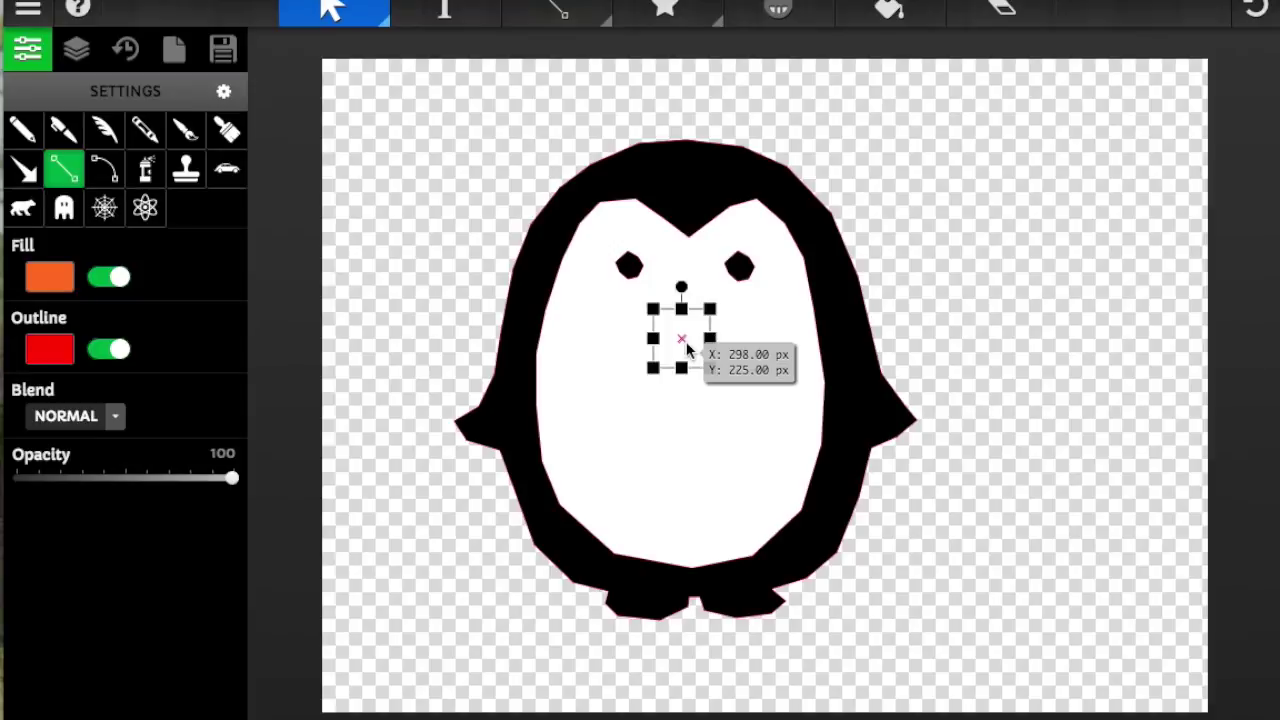
{"action": "key", "text": "ctrl+z"}
Send the orange beak to the front and place it on the white face, centred just below the eyes.
{"action": "left_click", "coordinate": [1016, 382]}
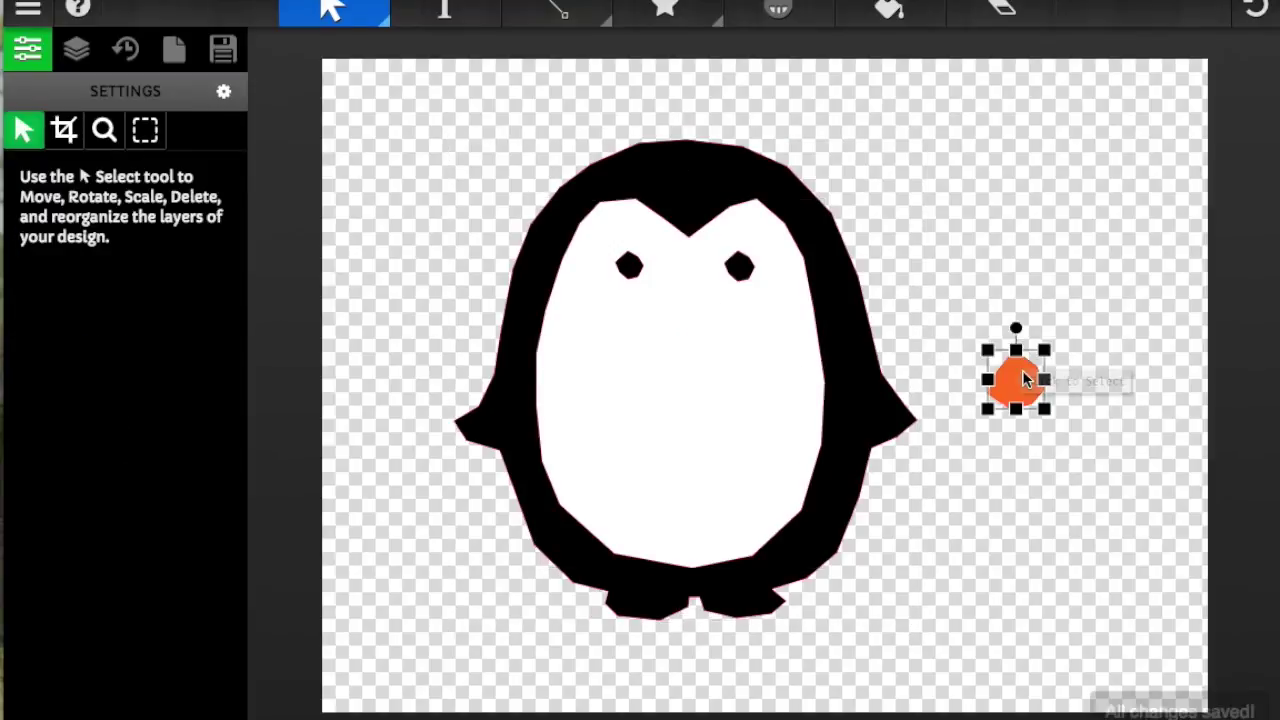
{"action": "left_click", "coordinate": [790, 250]}
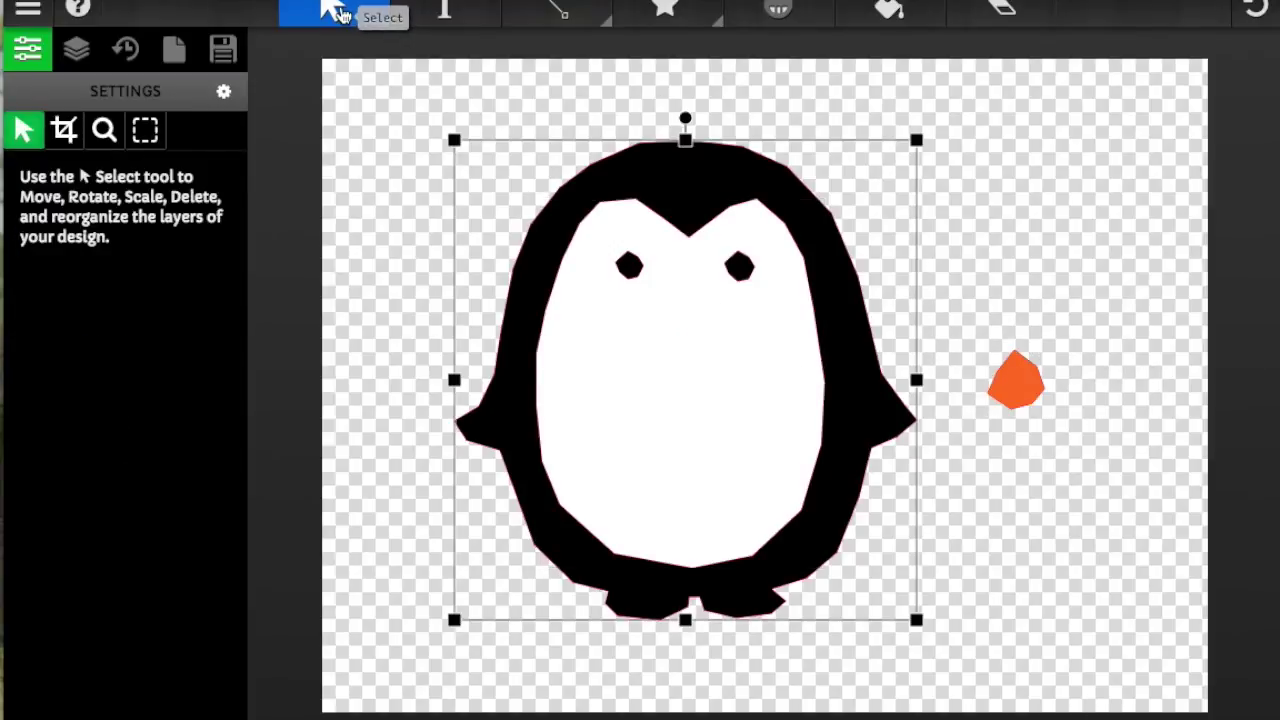
{"action": "left_click", "coordinate": [1015, 380]}
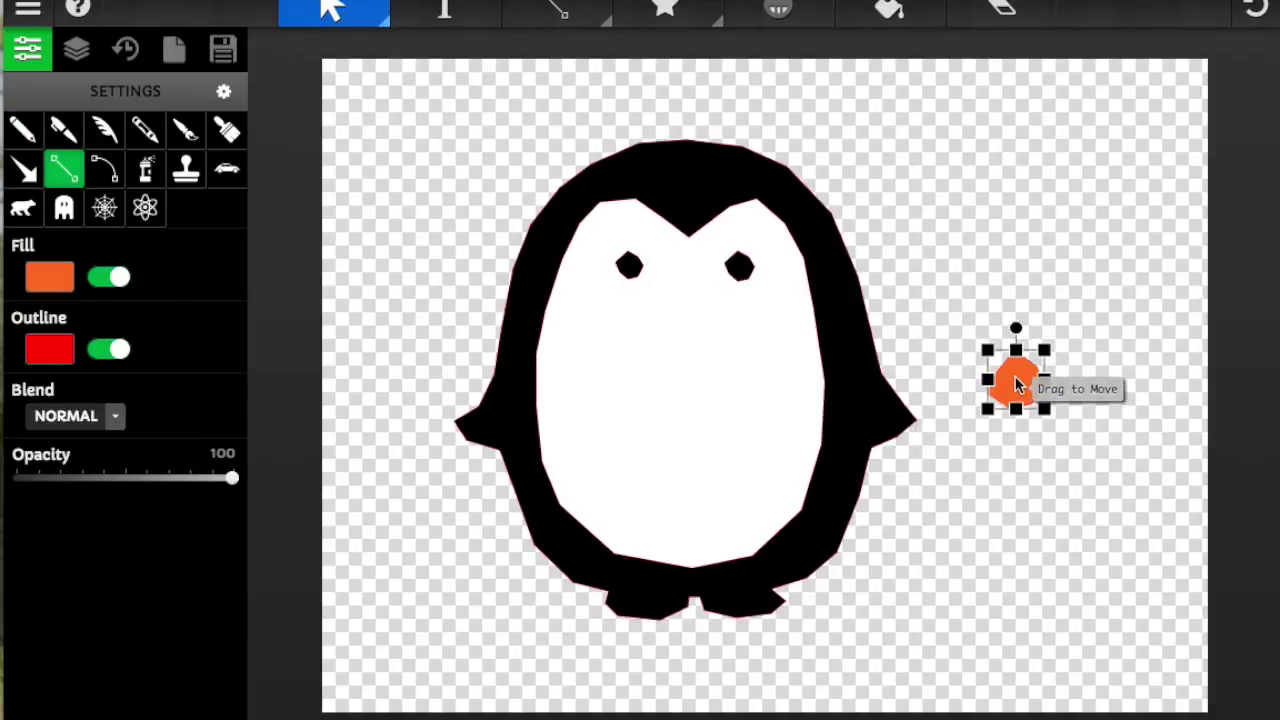
{"action": "right_click", "coordinate": [1017, 384]}
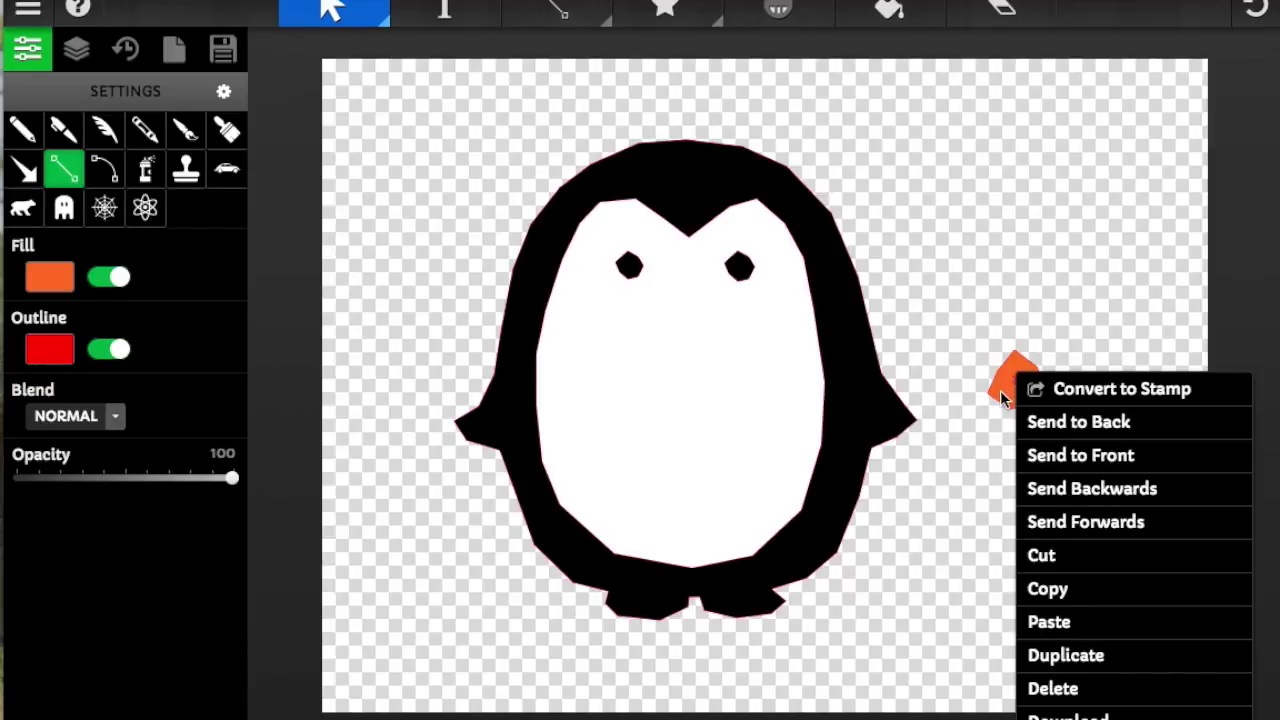
{"action": "left_click", "coordinate": [1058, 460]}
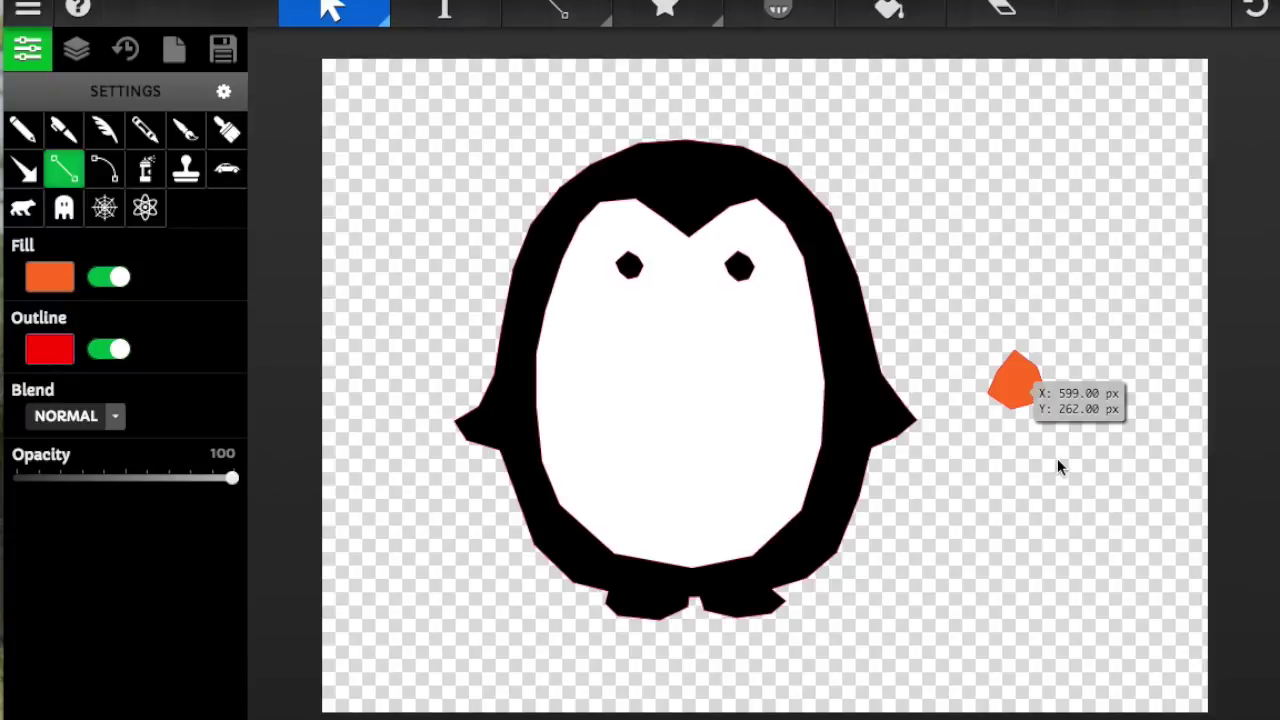
{"action": "left_click", "coordinate": [1011, 379]}
{"action": "left_click_drag", "start_coordinate": [1011, 379], "coordinate": [682, 310]}
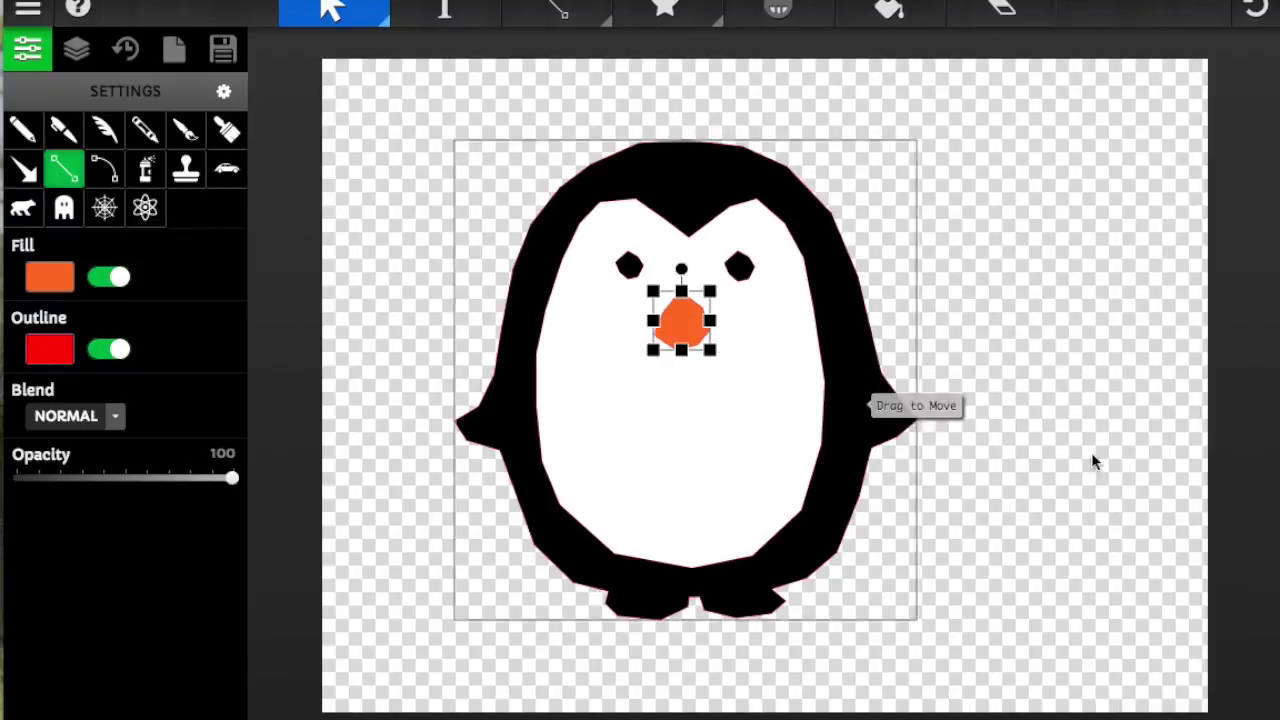
Set the artwork's download size to Fit Within 640 by 480 at 300 DPI, High-Res Printing.
{"action": "left_click", "coordinate": [1077, 427]}
{"action": "key", "text": "ctrl+a"}
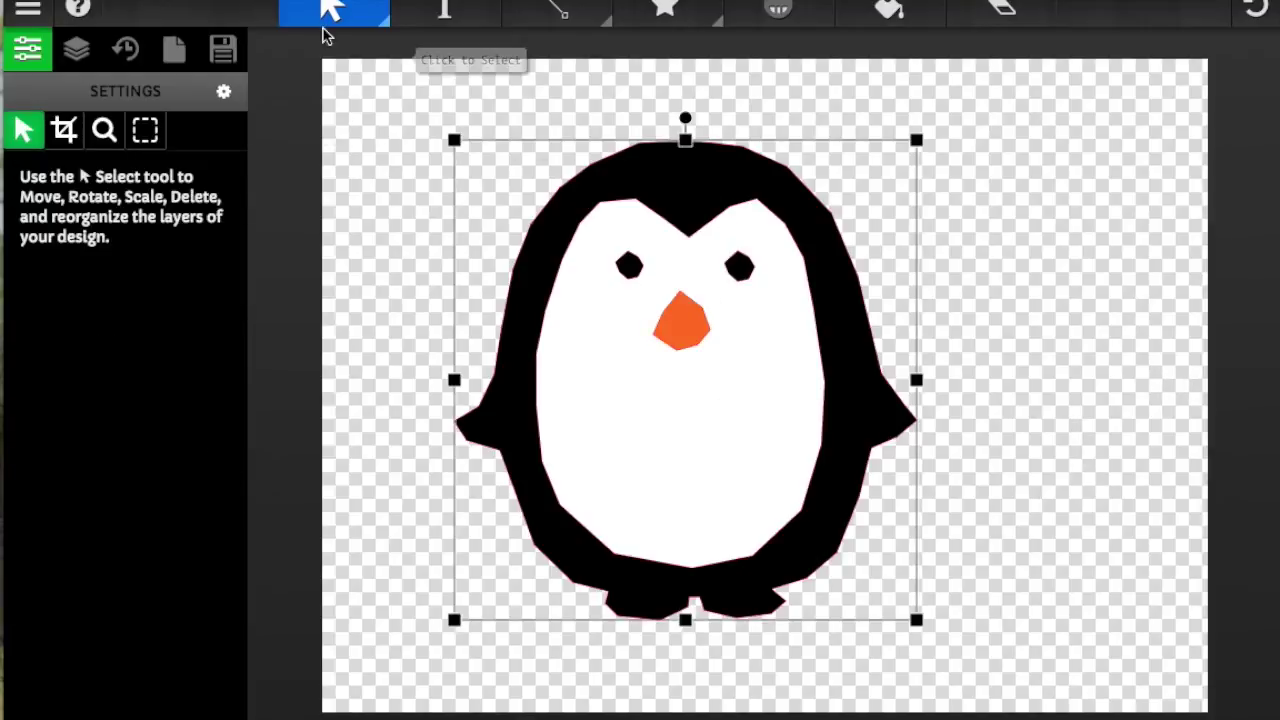
{"action": "left_click", "coordinate": [223, 52]}
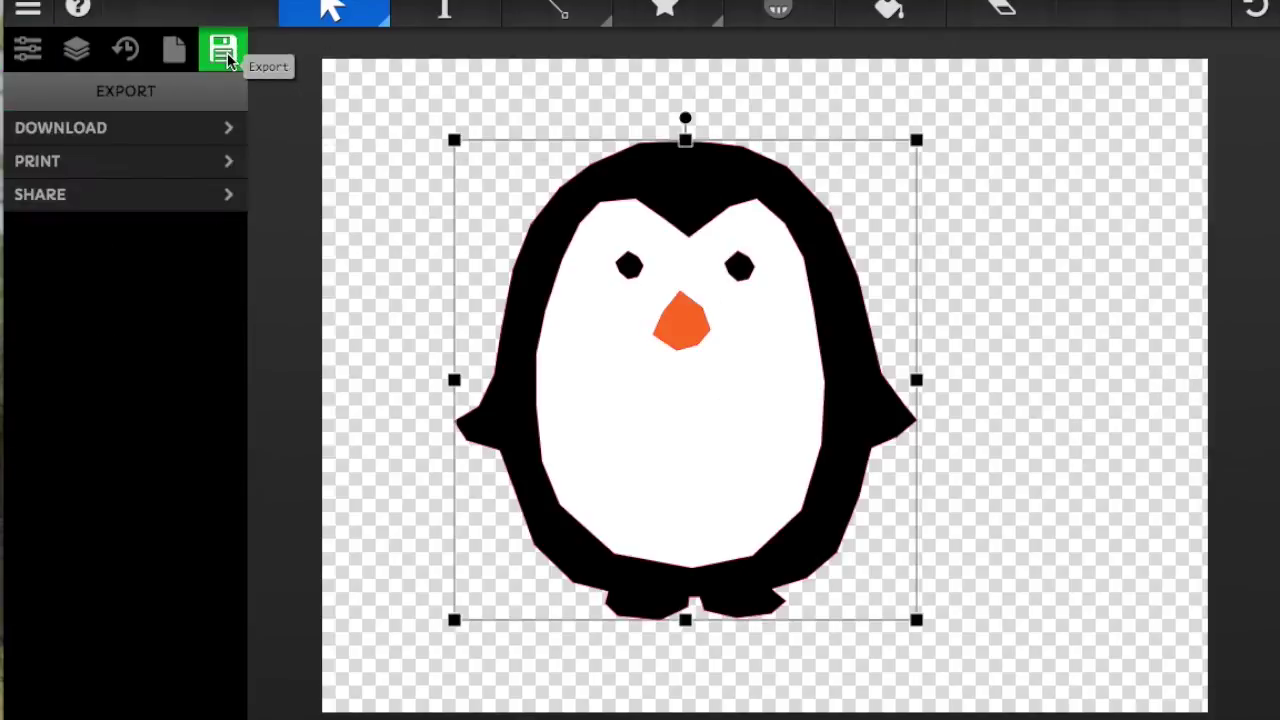
{"action": "left_click", "coordinate": [188, 138]}
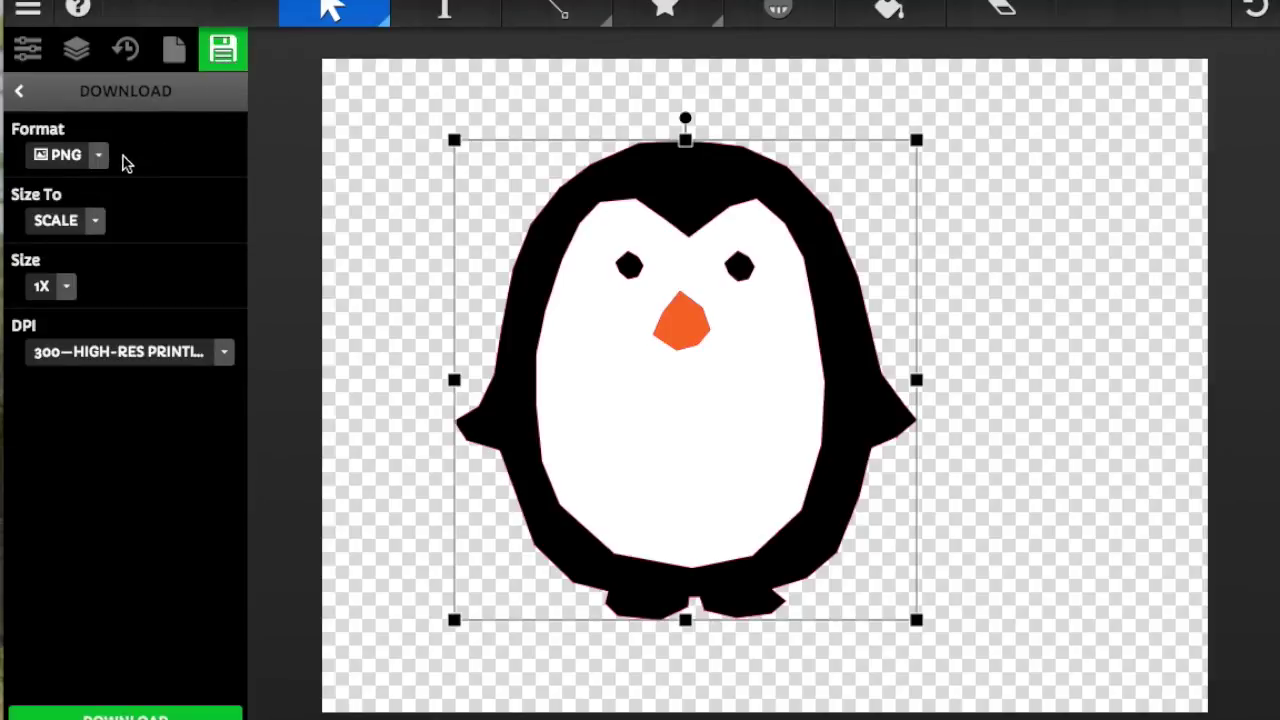
{"action": "left_click", "coordinate": [99, 222]}
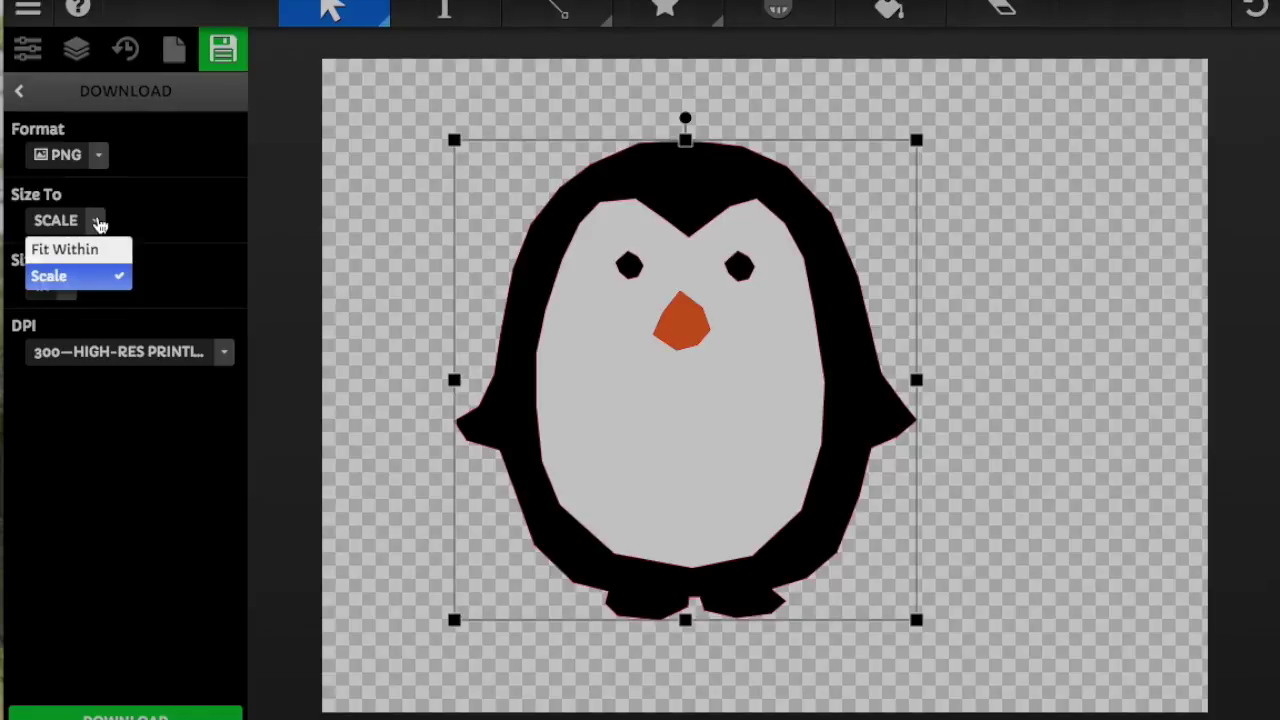
{"action": "left_click", "coordinate": [89, 257]}
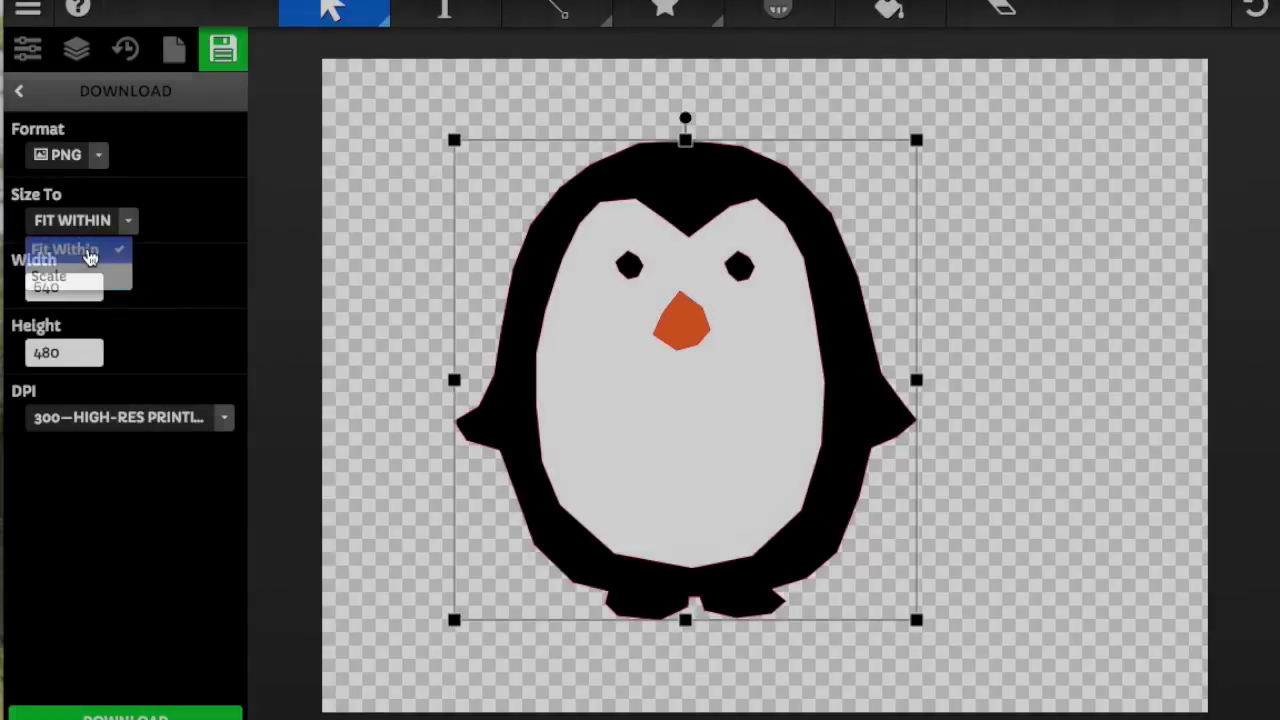
{"action": "left_click", "coordinate": [77, 420]}
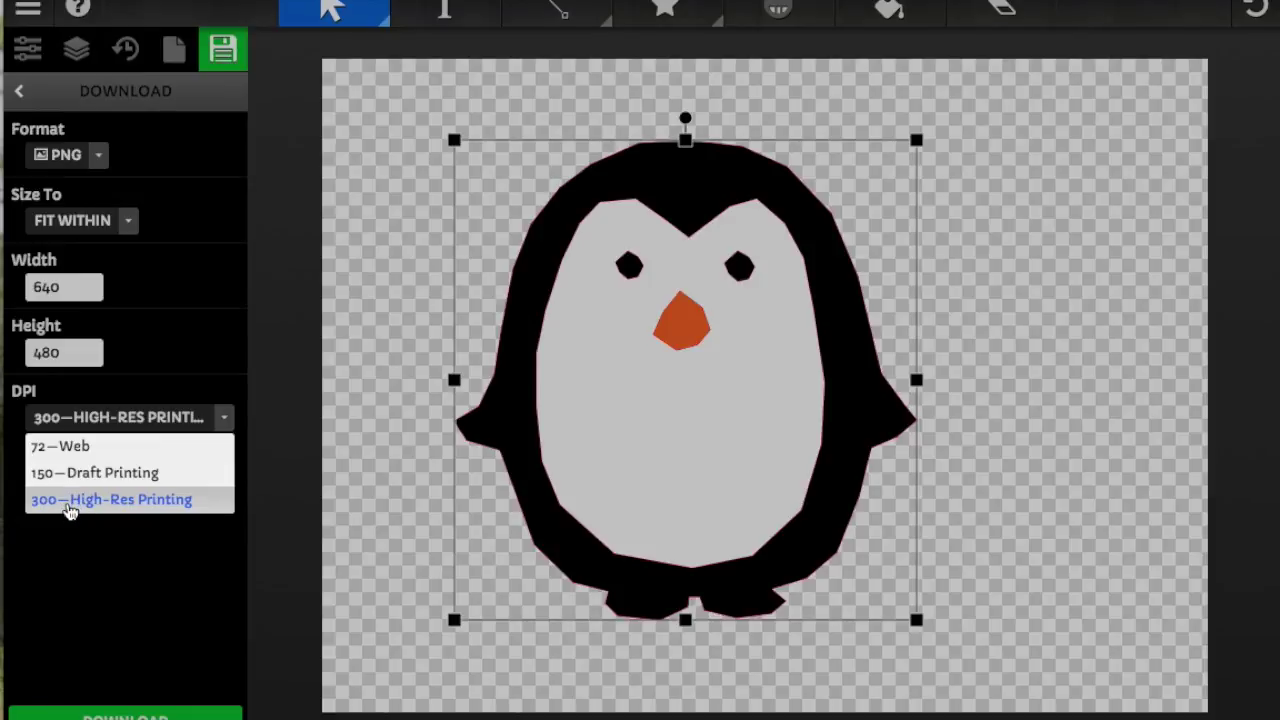
{"action": "left_click", "coordinate": [101, 500]}
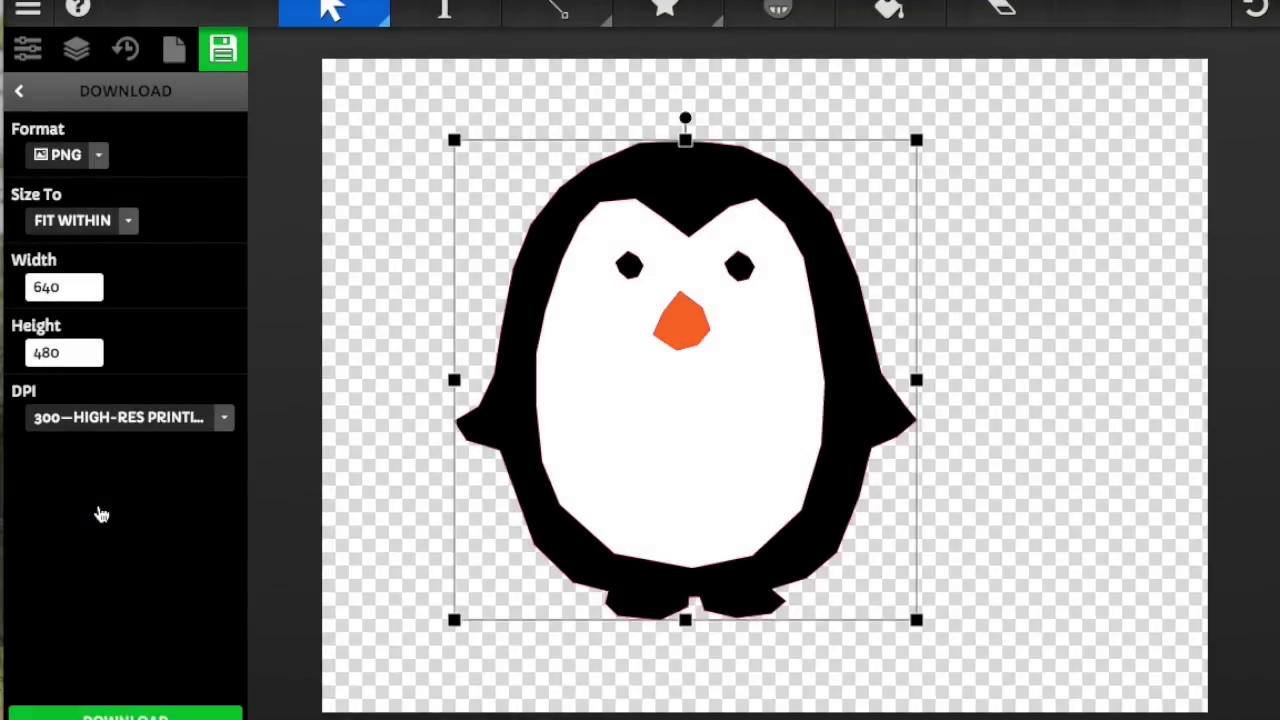
Keep PNG as the file format and download the penguin artwork.
{"action": "left_click", "coordinate": [98, 155]}
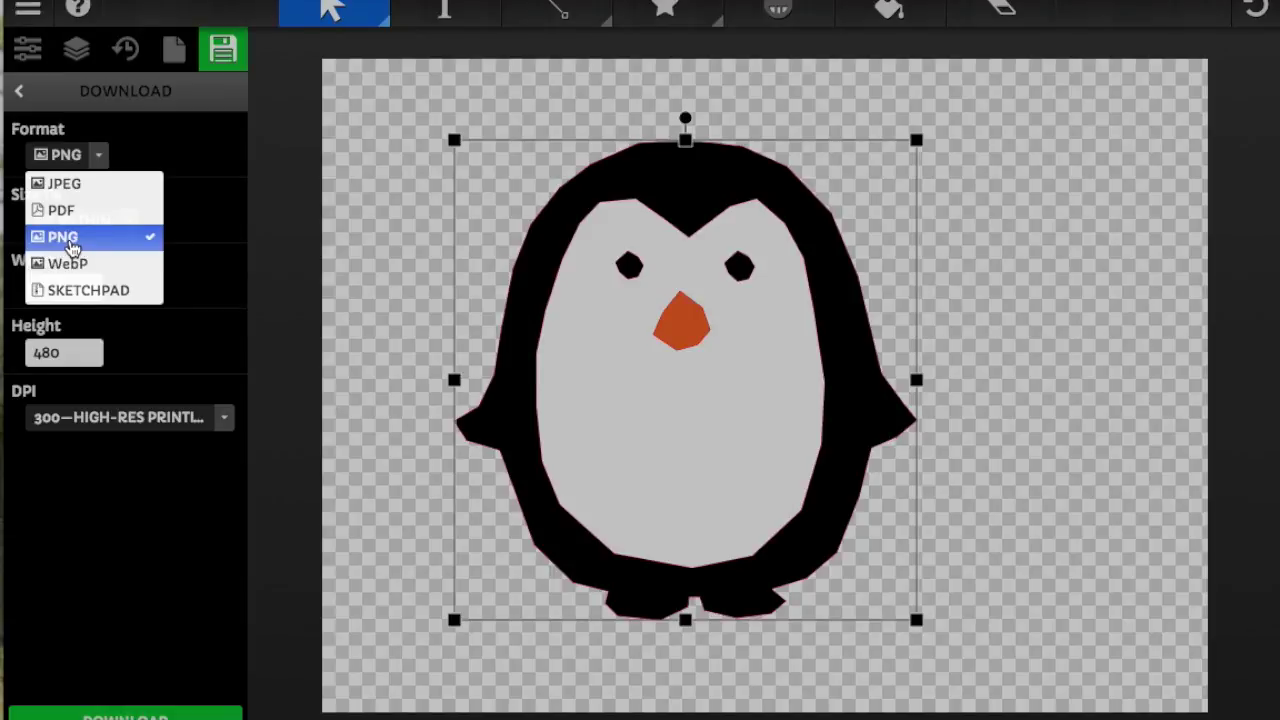
{"action": "left_click", "coordinate": [115, 249]}
{"action": "left_click", "coordinate": [208, 710]}
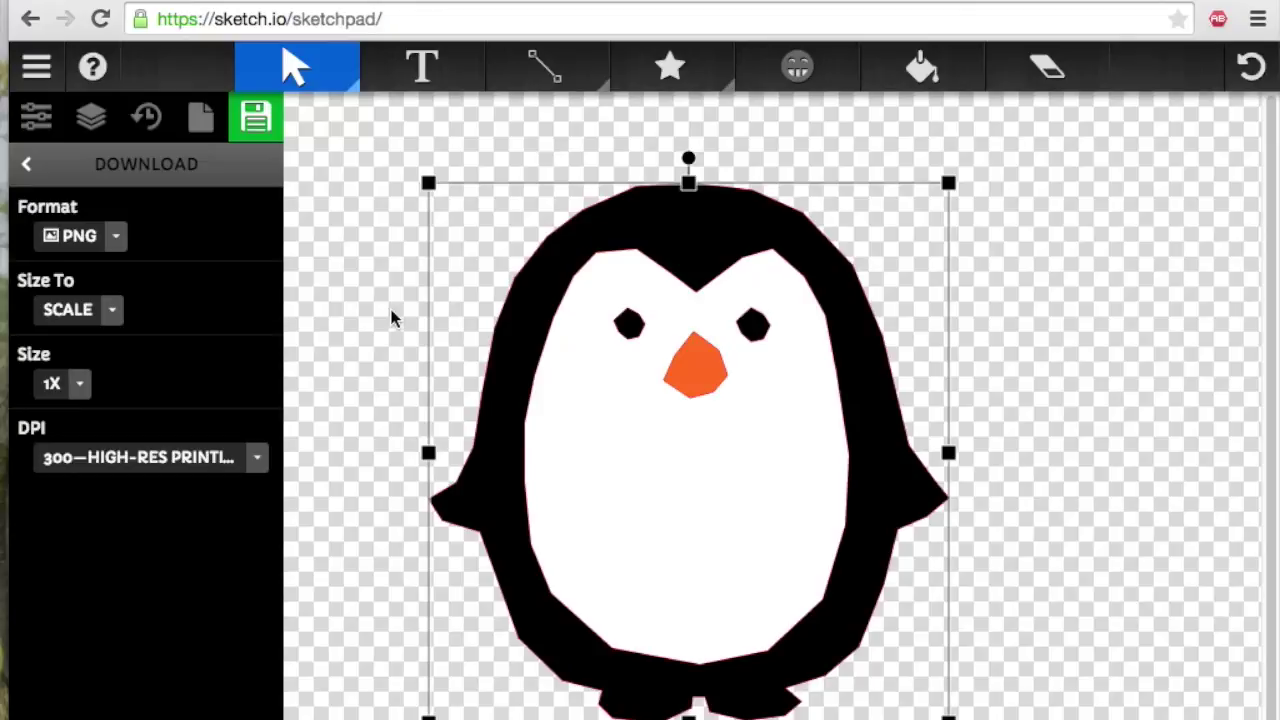
Check the search phrase "cartoon penguin face" in the Google Images browser tab, and return to Sketchpad.
{"action": "left_click", "coordinate": [222, 6]}
{"action": "scroll", "coordinate": [362, 428], "scroll_direction": "up", "scroll_amount": 2}
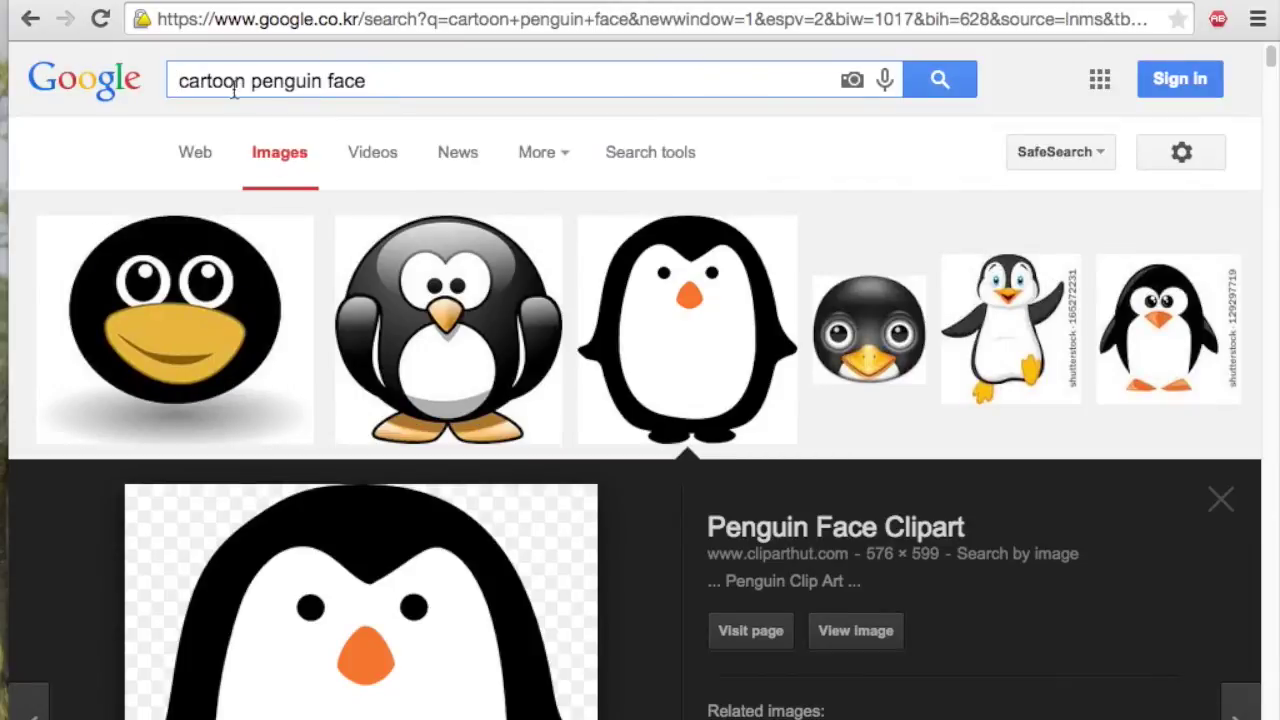
{"action": "left_click_drag", "start_coordinate": [362, 81], "coordinate": [66, 88]}
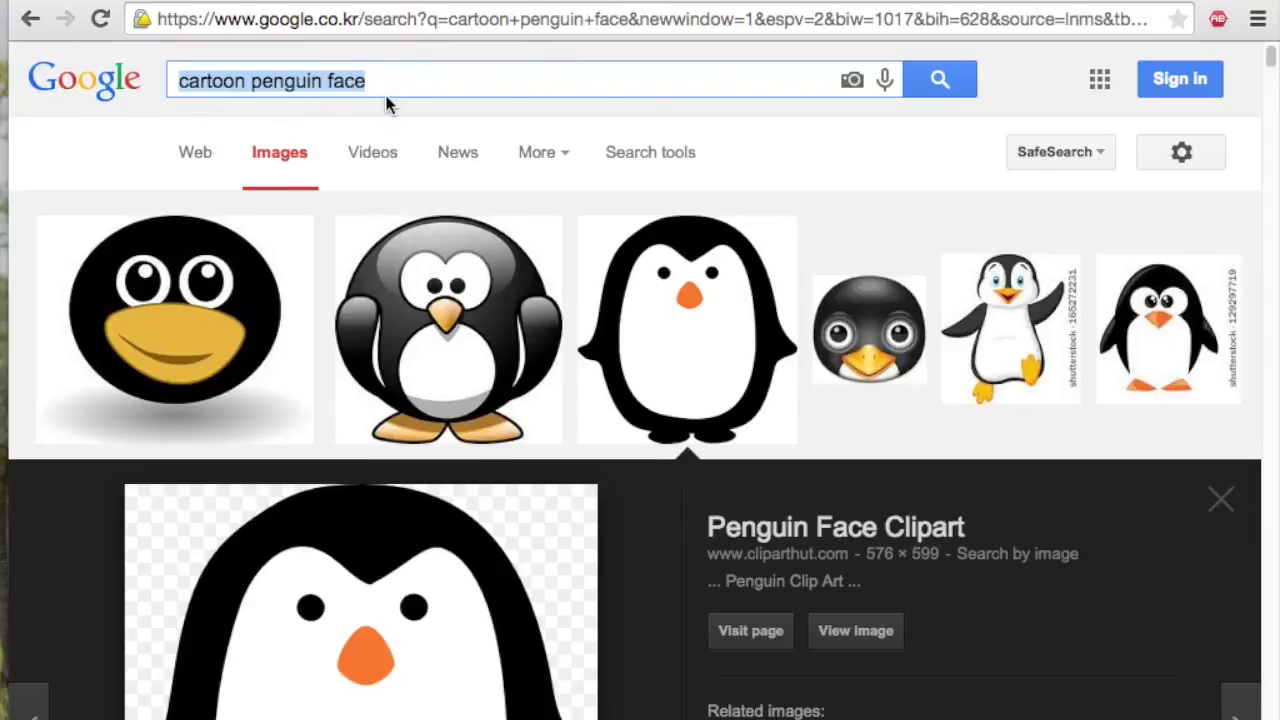
{"action": "left_click", "coordinate": [416, 3]}
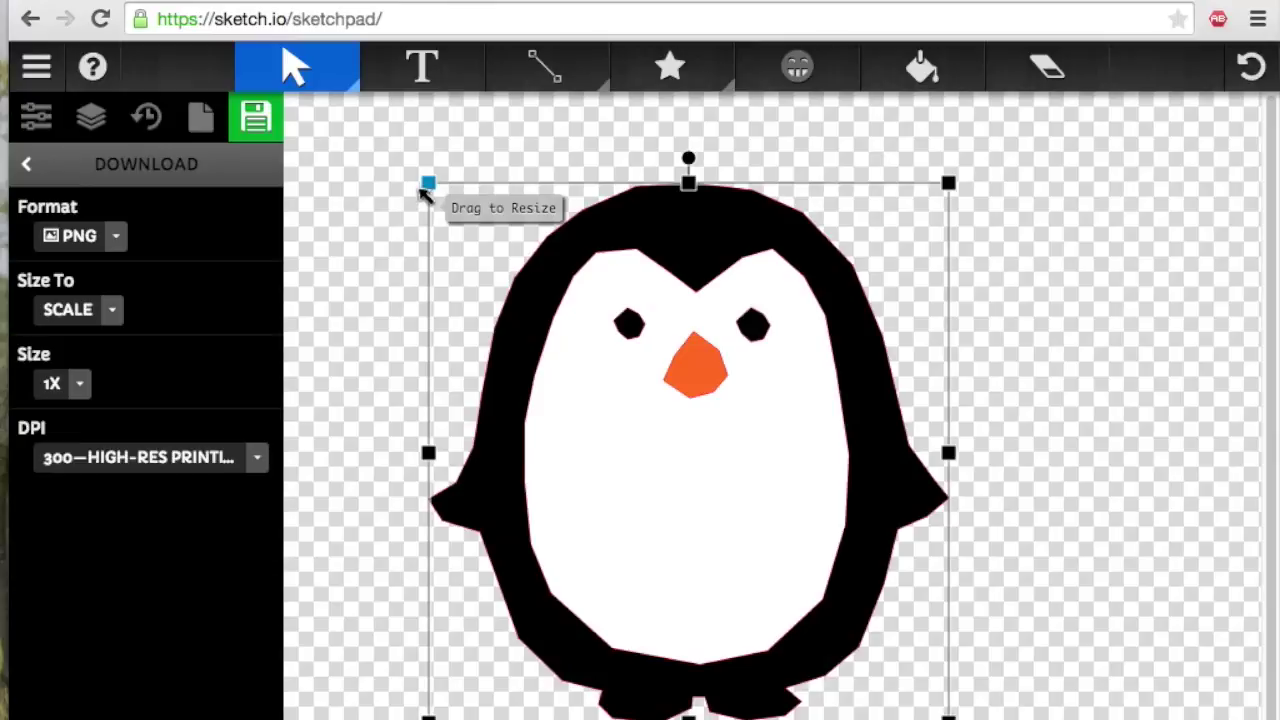